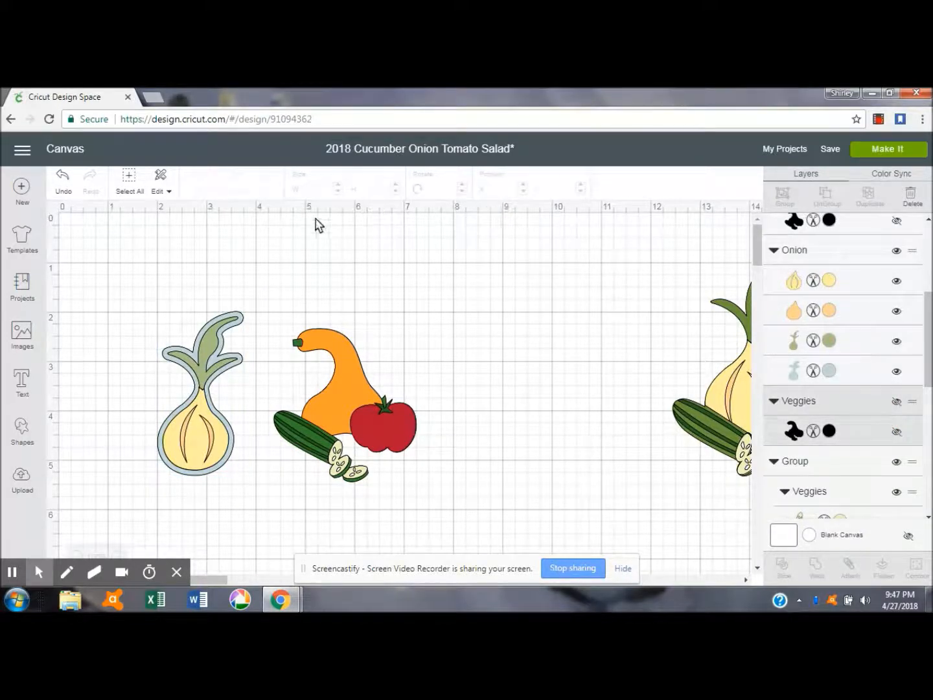
- Delete the two hidden black layers and the onion's pale blue backing layer
key(Delete)
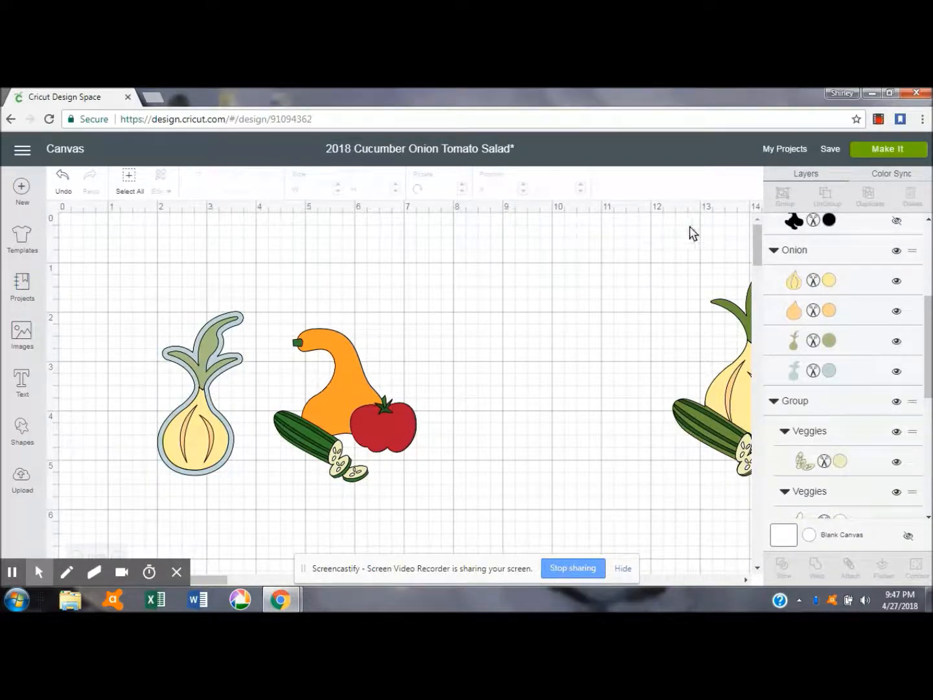
click(847, 219)
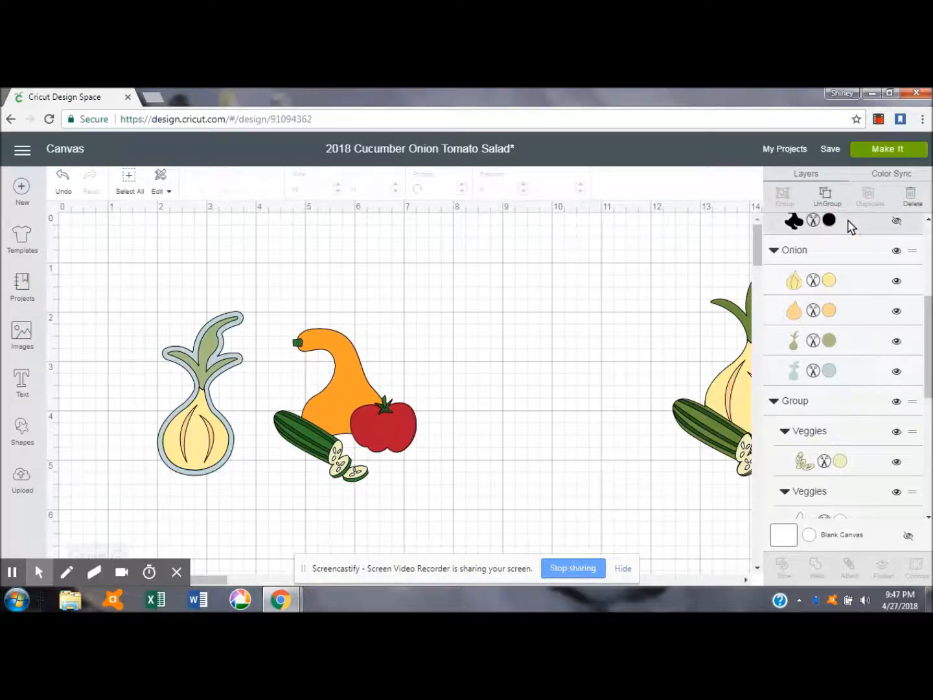
key(Delete)
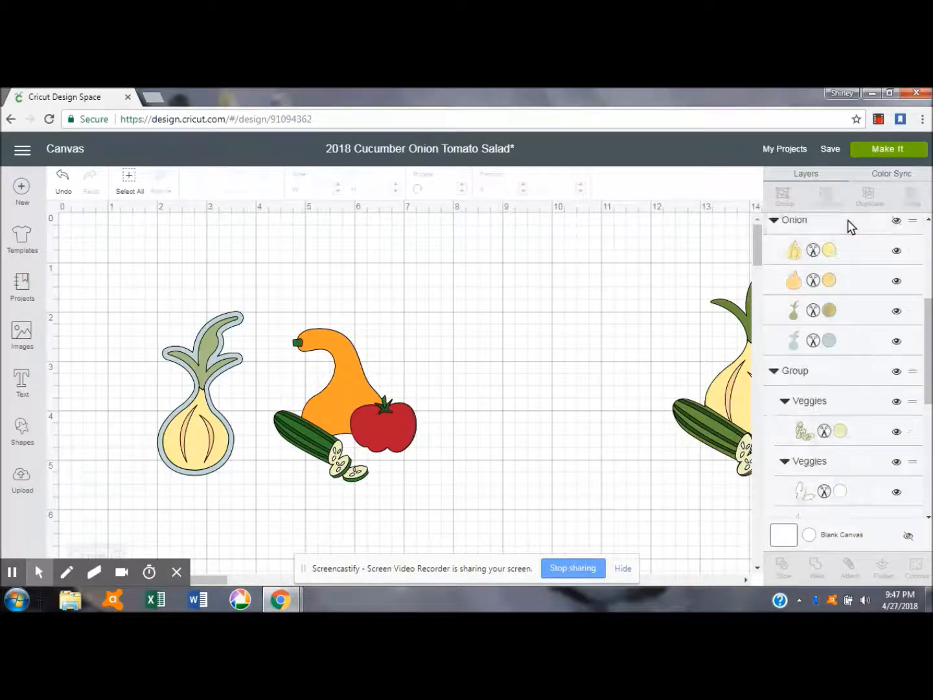
click(852, 347)
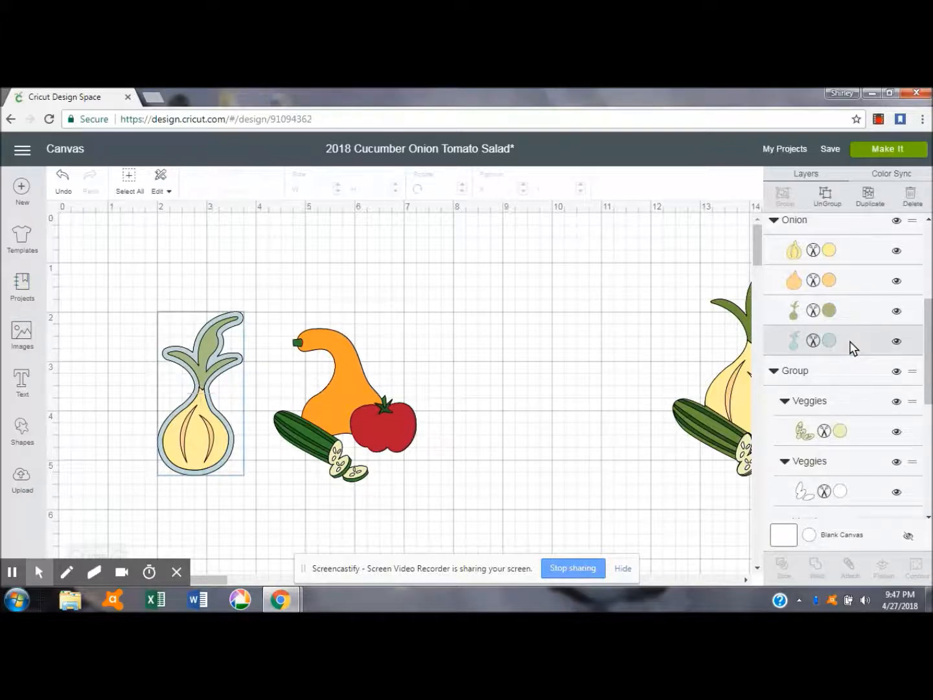
key(Delete)
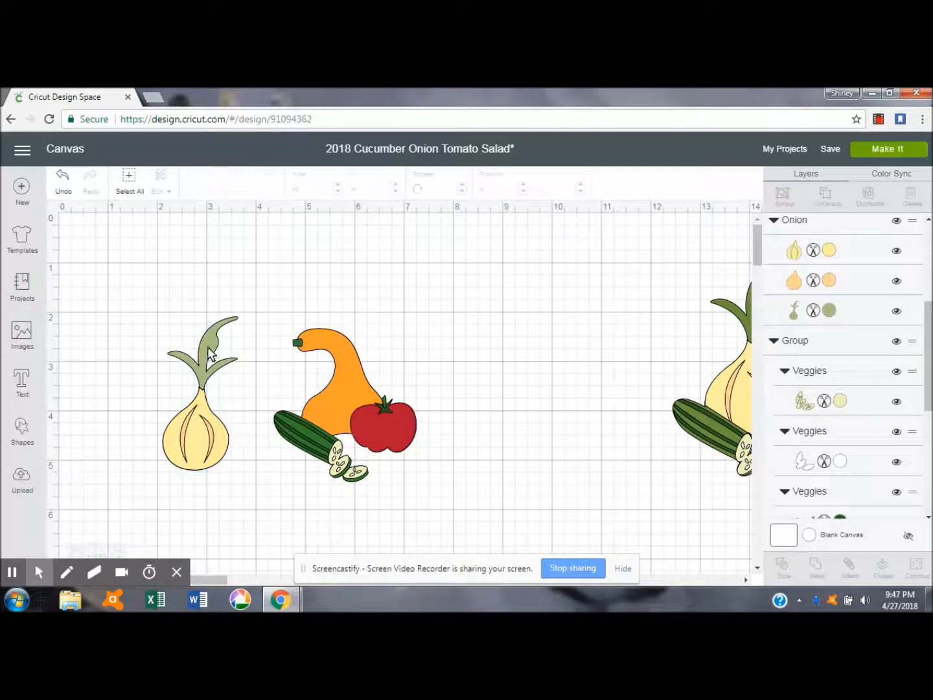
- Move the onion to about X 10.2, Y 1.2 and the veggies to about X 3, Y 2.6, and ungroup the onion
drag(208, 353, 610, 309)
drag(350, 412, 277, 405)
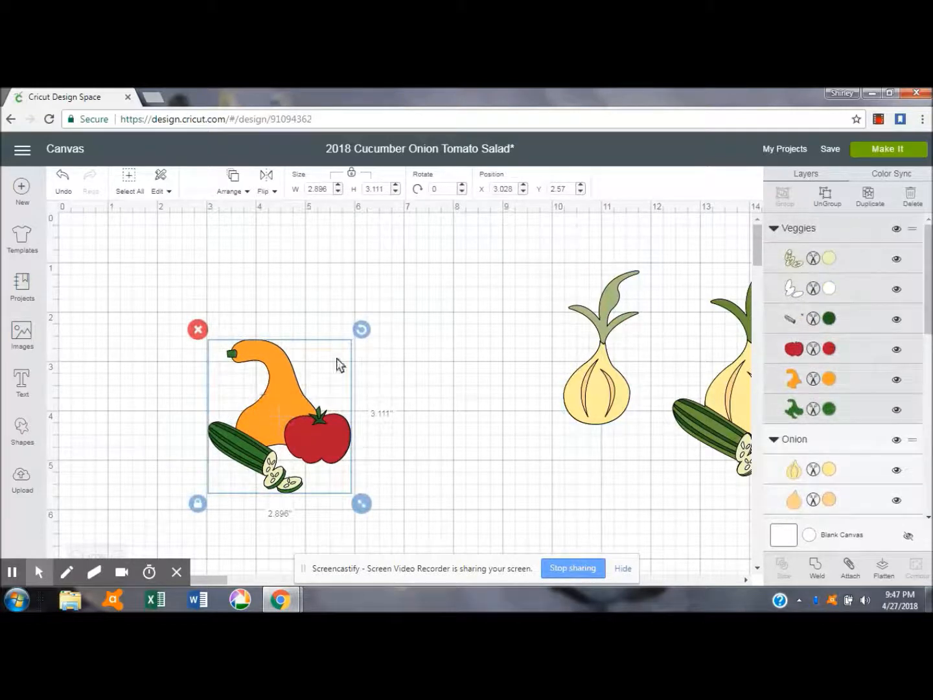
click(603, 327)
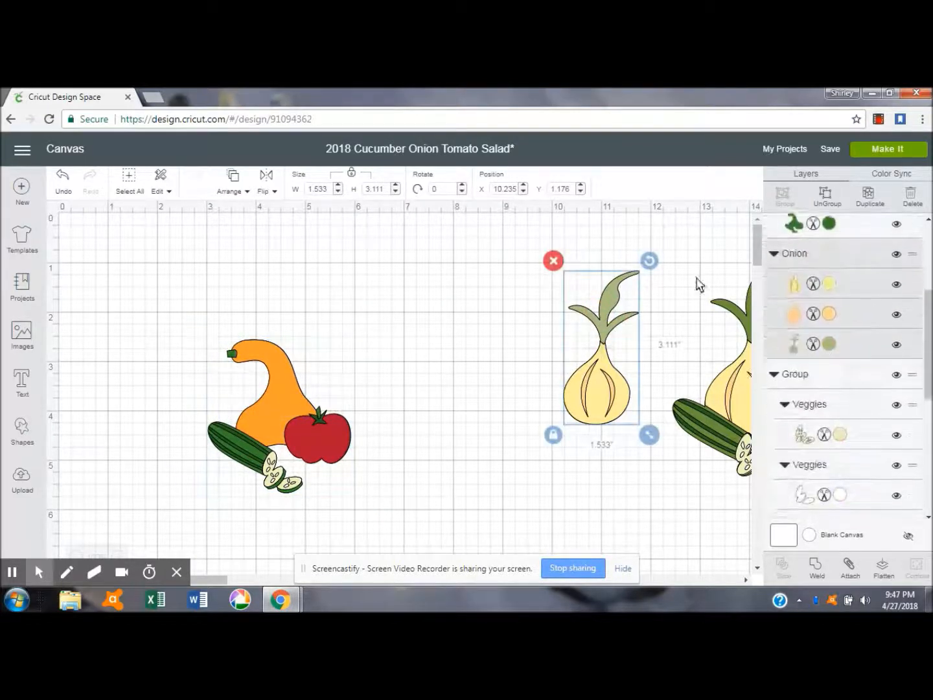
click(825, 195)
click(543, 256)
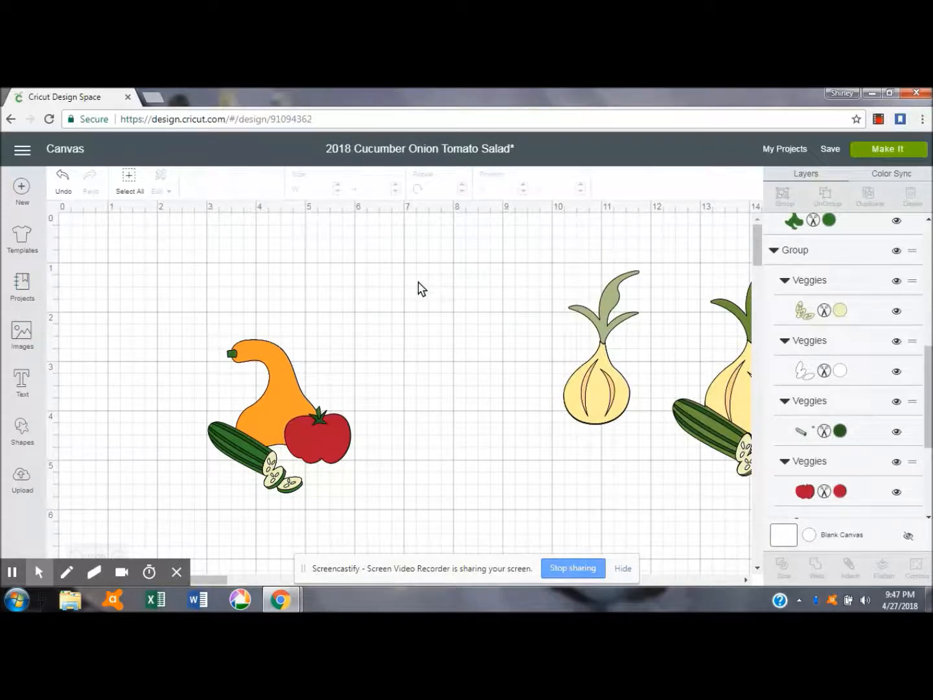
- Shift the finished onion-and-vegetable group to about X 12.6 and ungroup the separate veggies image
drag(713, 406, 795, 422)
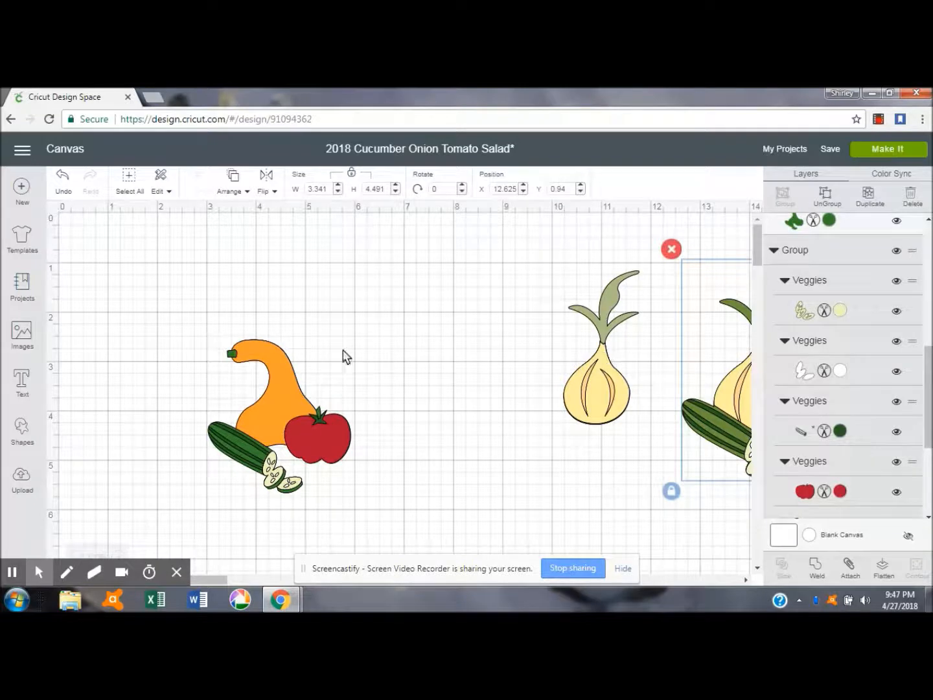
click(263, 425)
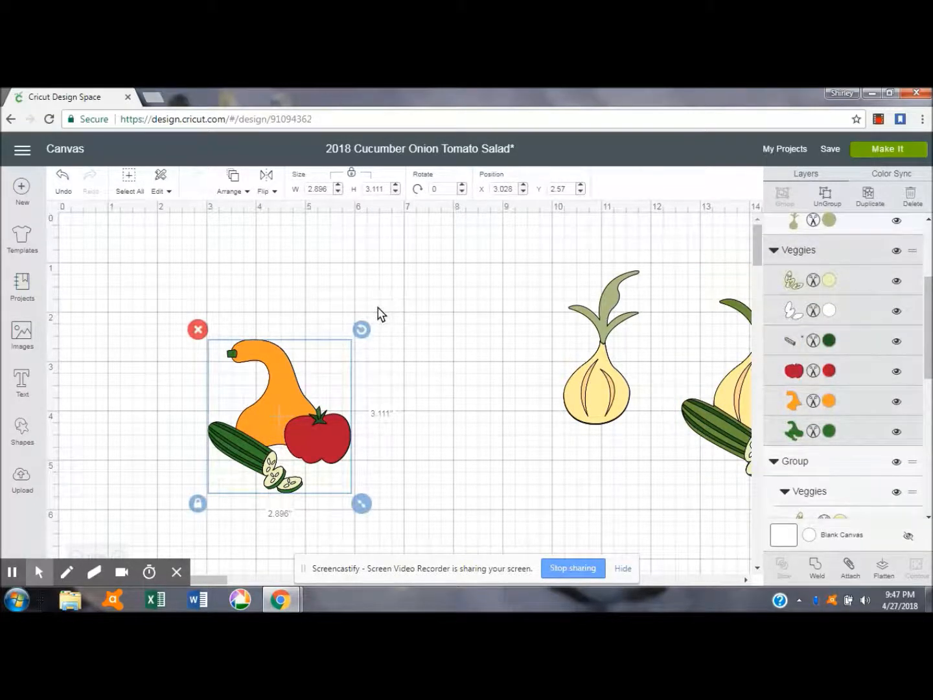
click(825, 196)
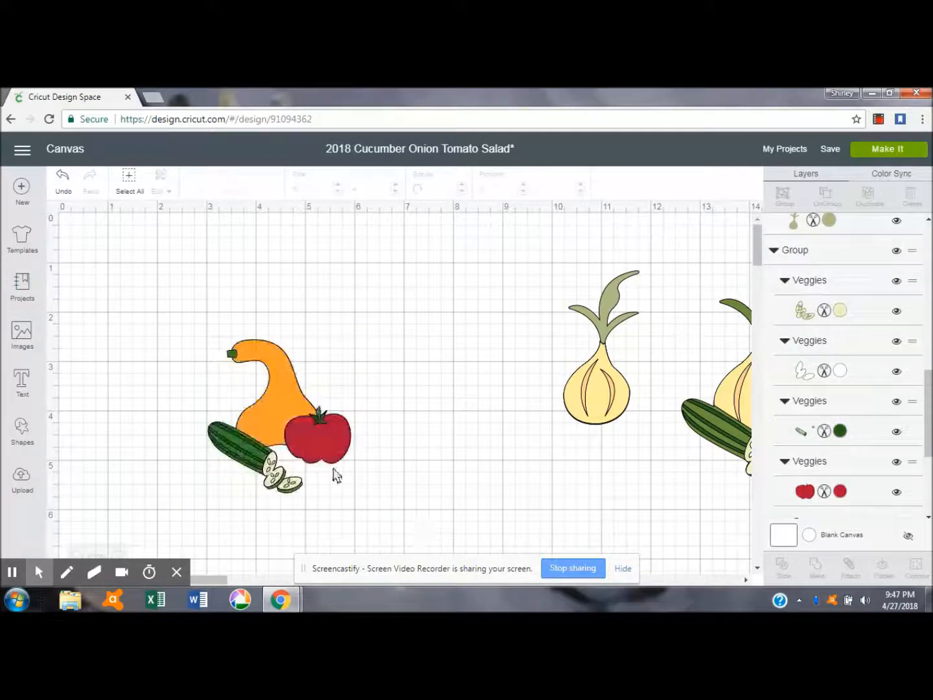
- Pull the red tomato, cucumber-slice and dark green detail layers off the veggies base, placing the dark green layer in clear space below the tomato
drag(319, 455, 480, 303)
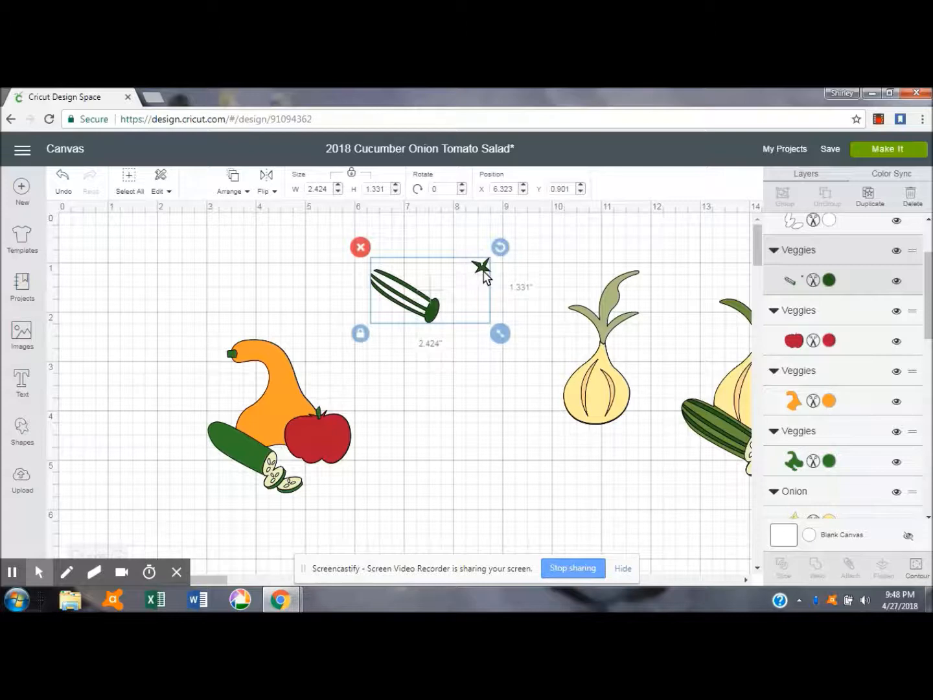
drag(328, 436, 509, 313)
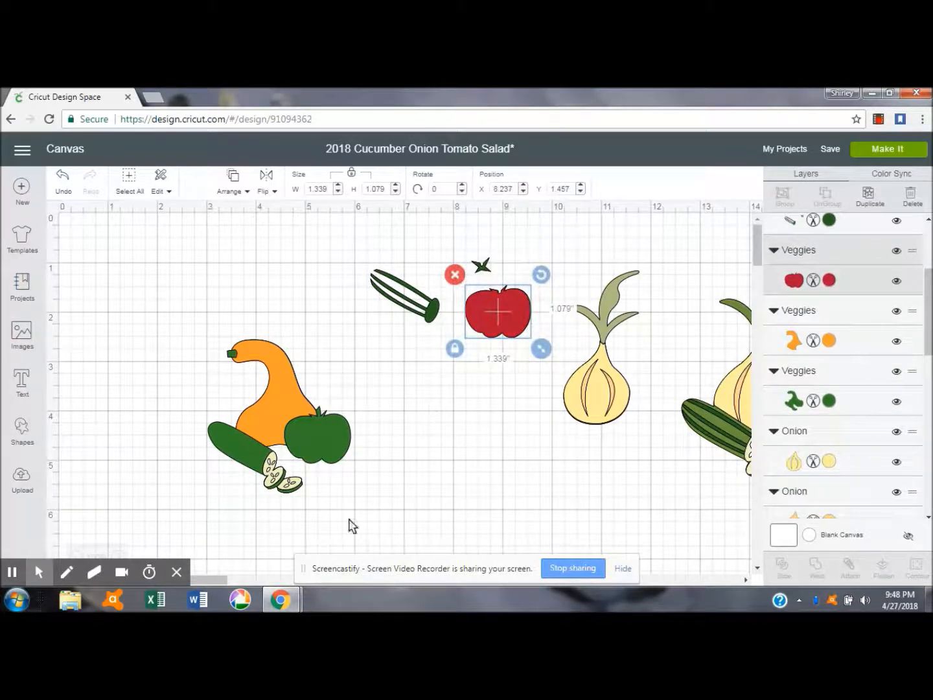
drag(279, 476, 411, 311)
drag(279, 480, 436, 333)
click(482, 267)
drag(482, 267, 488, 453)
- Insert a square, shrink it to about 0.986 inches, and place it over the loose tomato stem
click(26, 427)
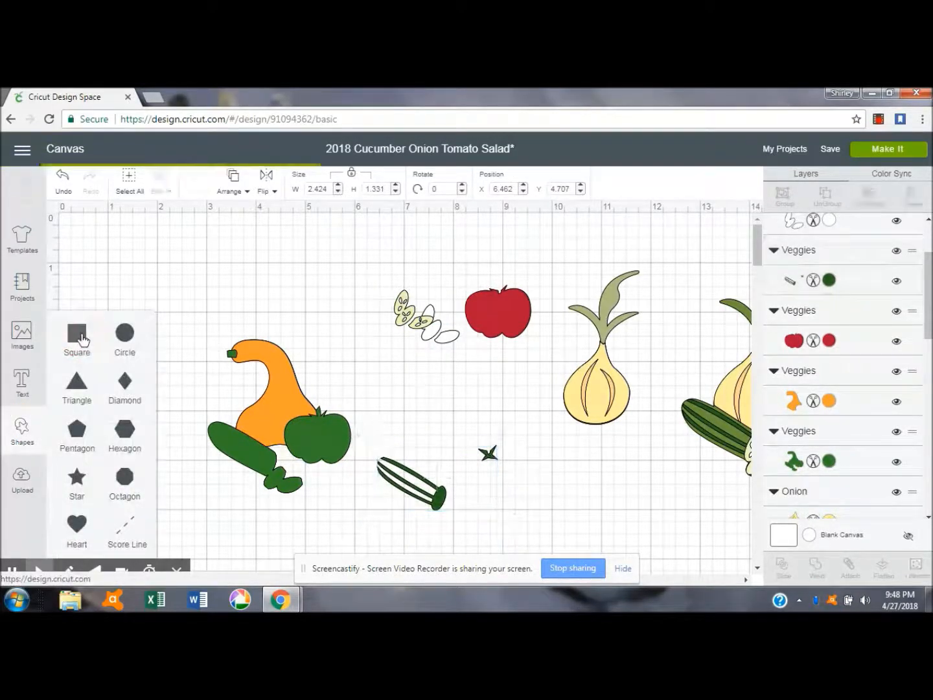
click(81, 339)
drag(308, 442, 556, 420)
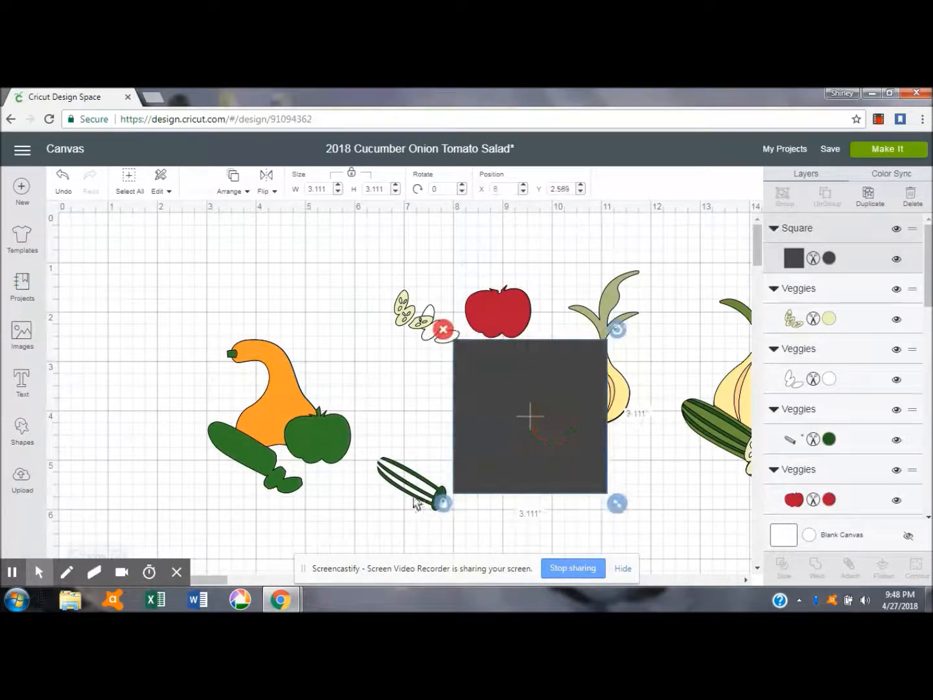
drag(617, 504, 513, 450)
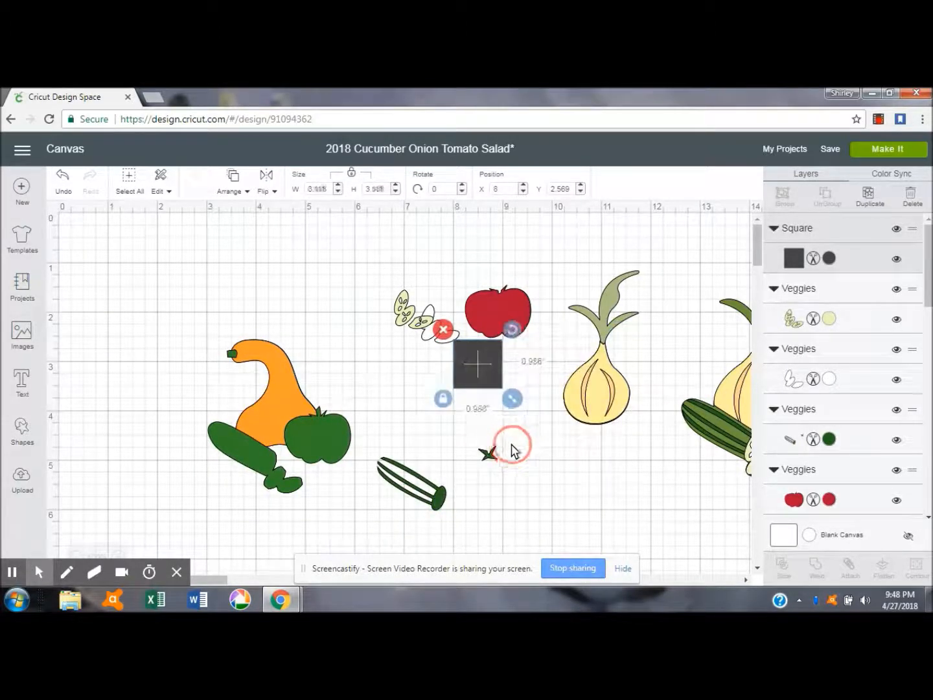
drag(482, 379, 496, 461)
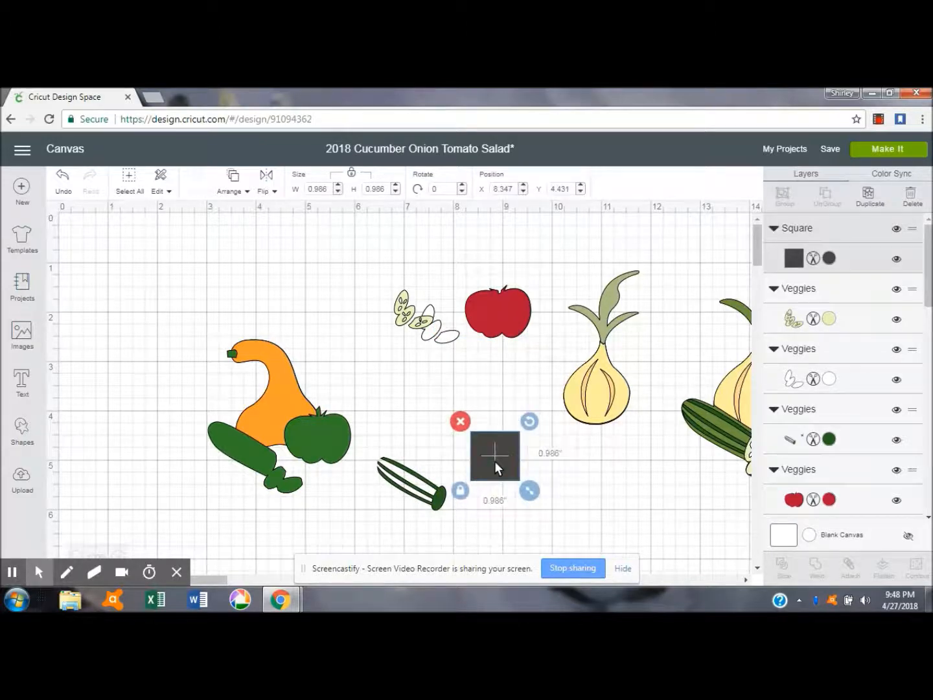
- Slice the dark green stripes-and-stem layer with the small square
click(407, 497)
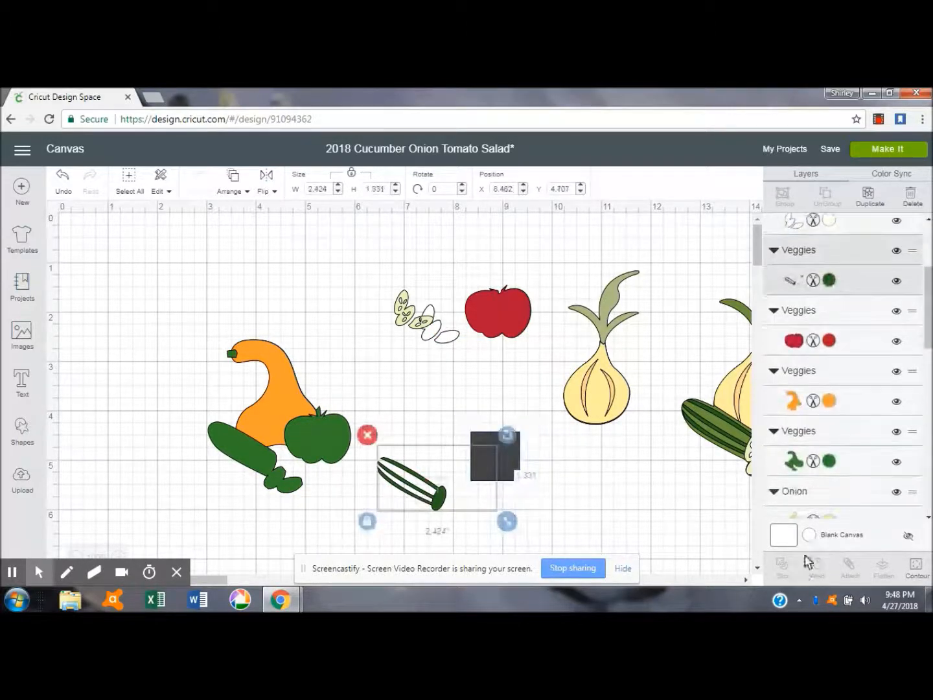
shift+click(513, 454)
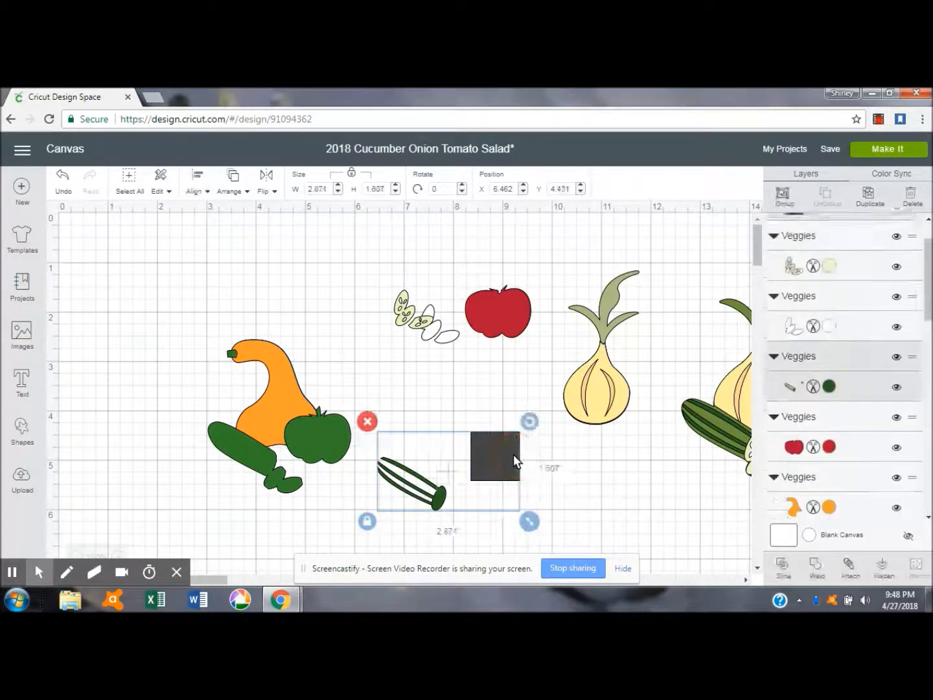
click(782, 570)
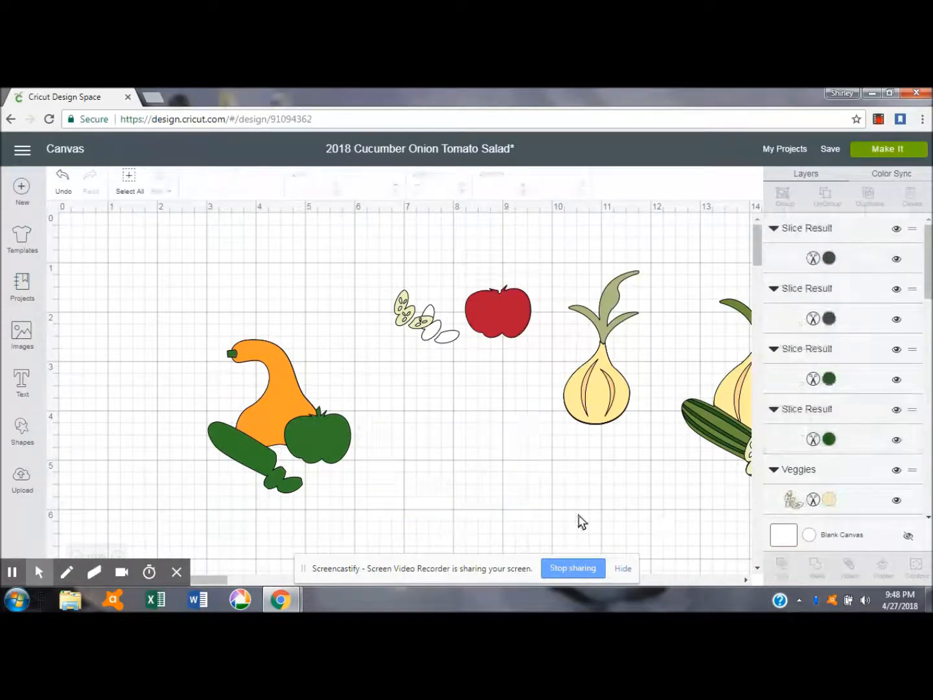
- Delete the gray stem-shaped piece and the gray square left over from the slice
drag(492, 452, 519, 274)
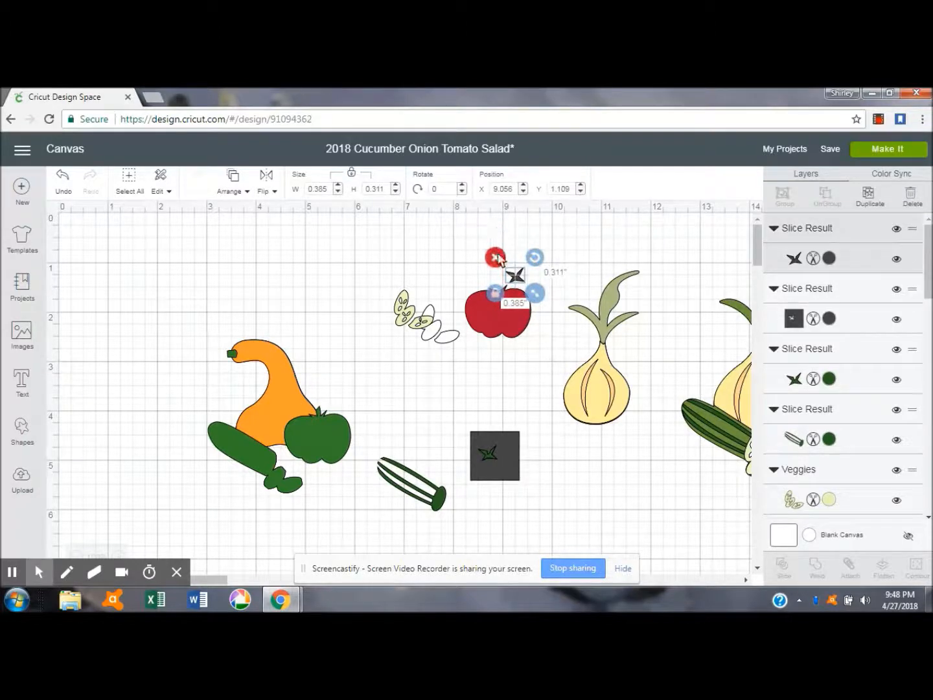
click(495, 257)
click(506, 467)
click(463, 421)
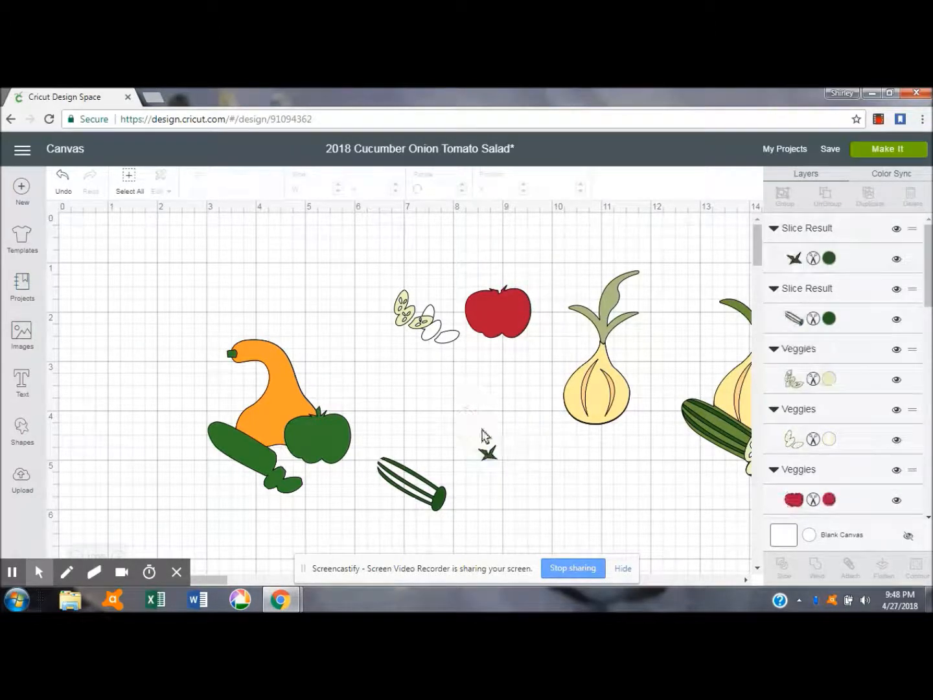
- Place the separated stem on top of the red tomato and move the cucumber stripes just below the tomato
drag(496, 461, 498, 294)
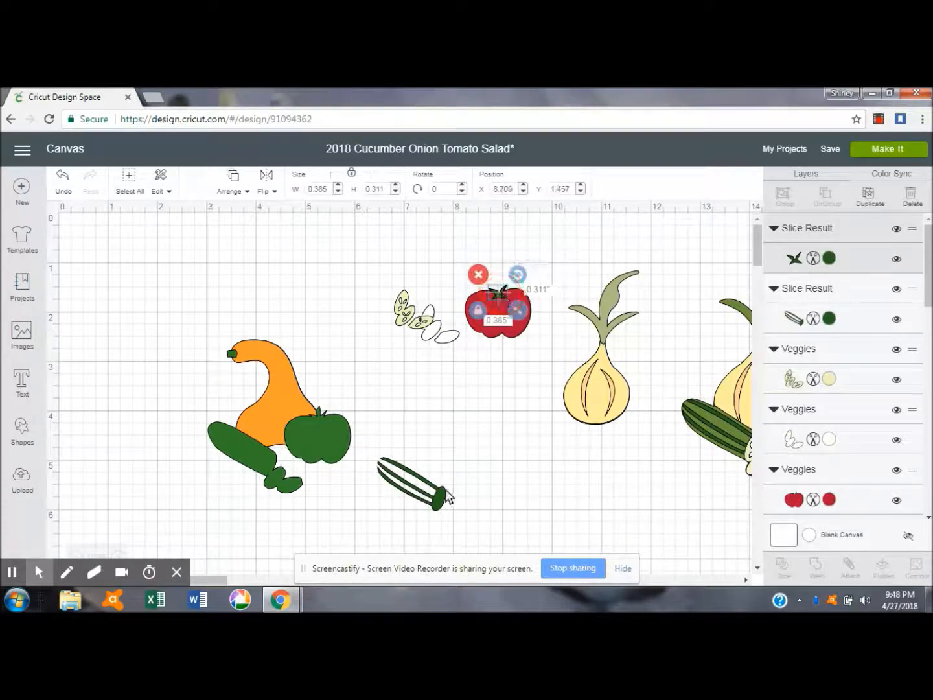
drag(445, 504, 523, 391)
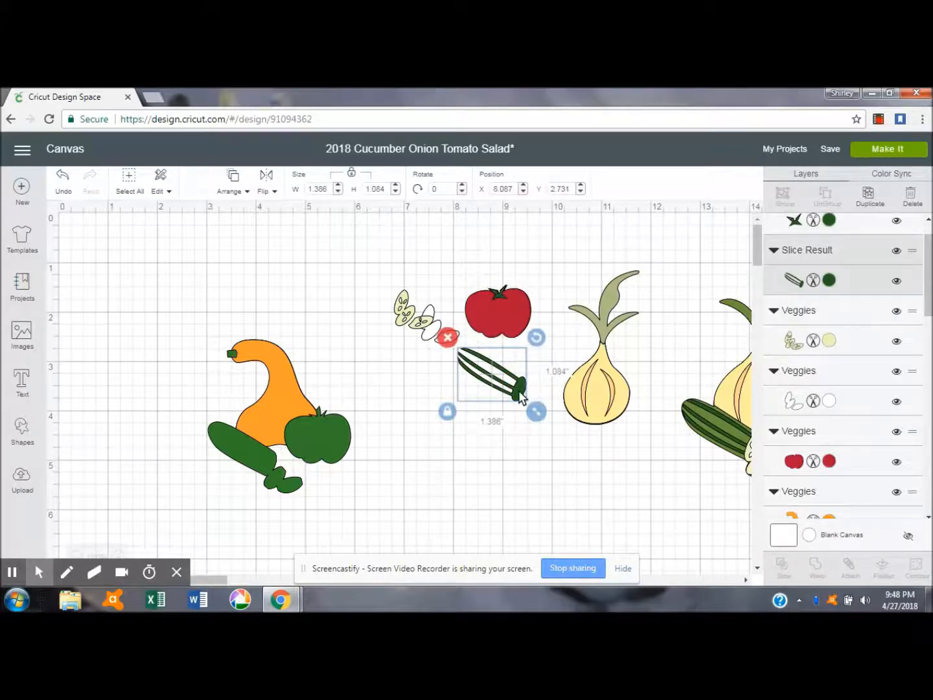
- Slice the green base layer with the orange squash and delete the resulting squash-shaped pieces
drag(194, 330, 345, 499)
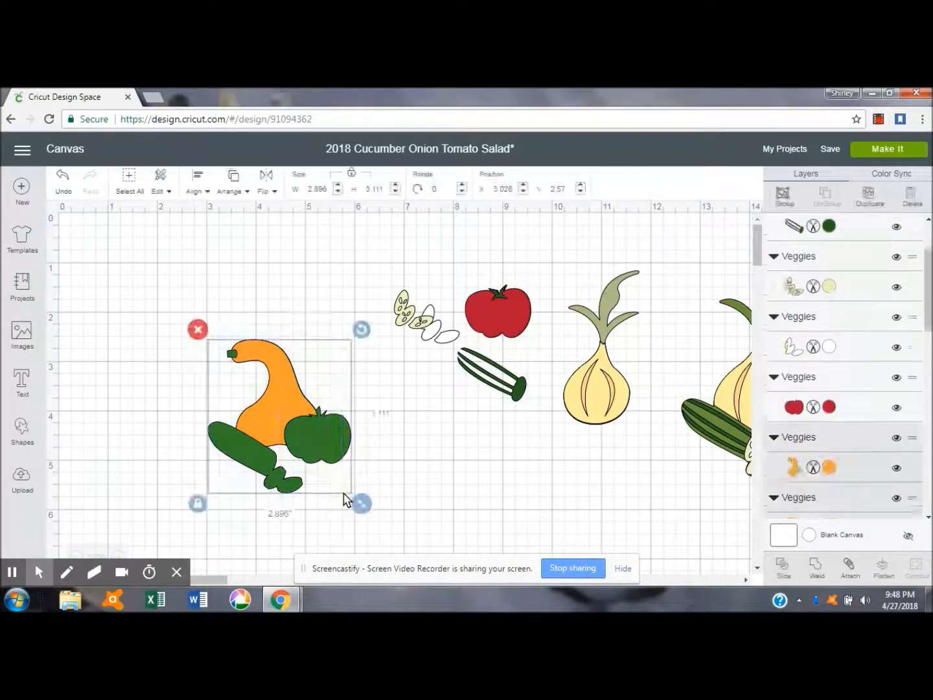
click(778, 562)
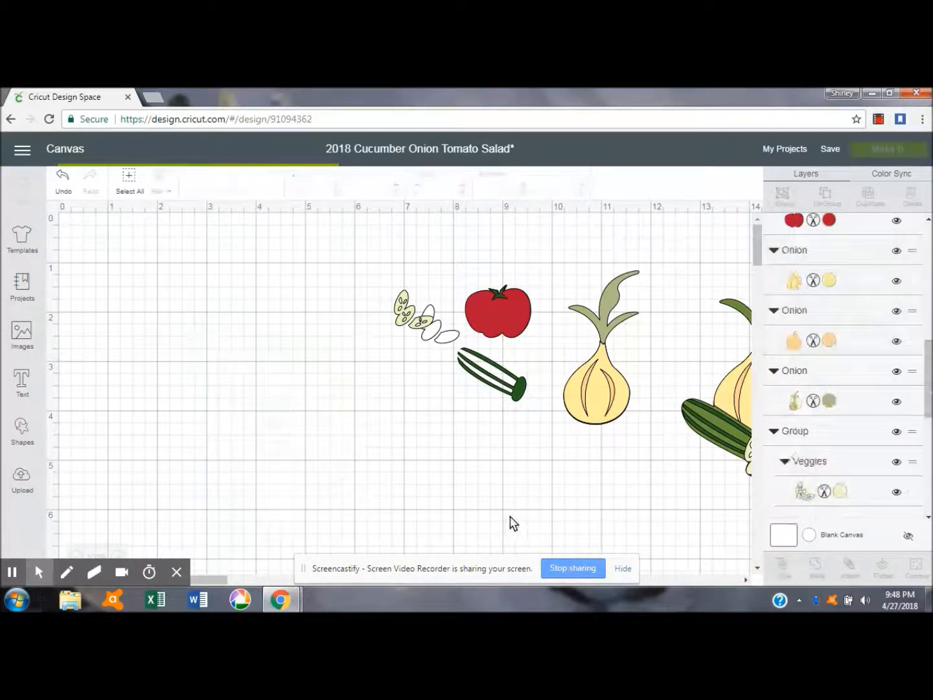
click(285, 393)
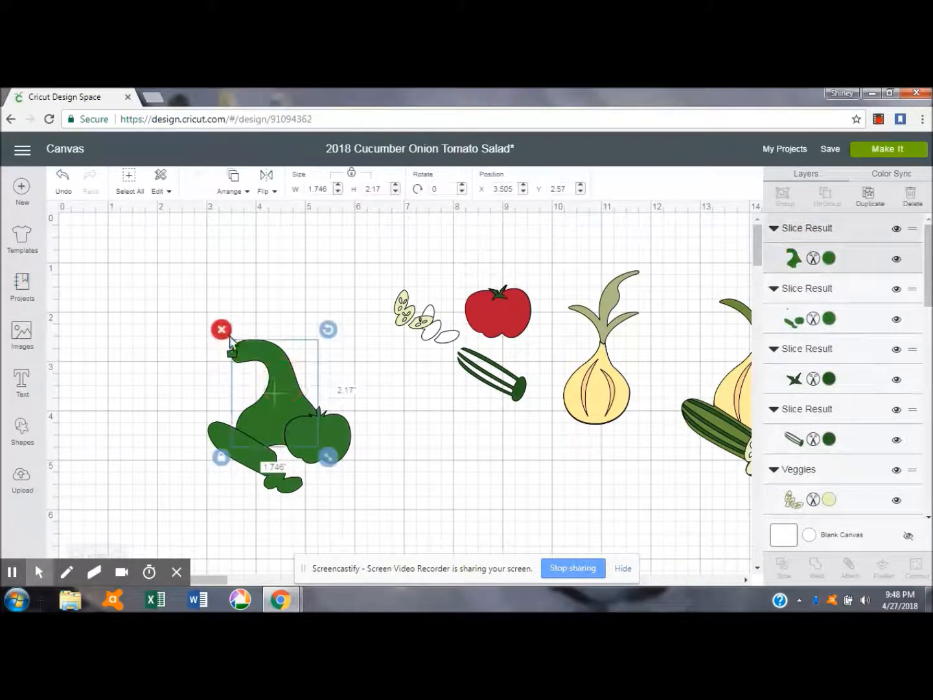
click(221, 329)
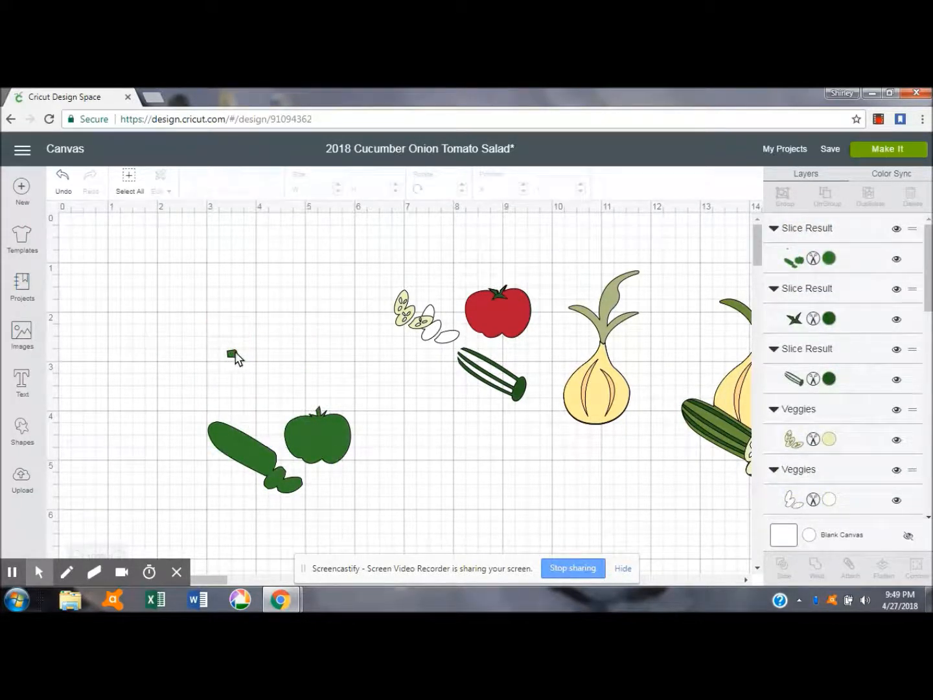
- Insert a square covering the leftover squash stem and slice it with the green base layer
click(22, 435)
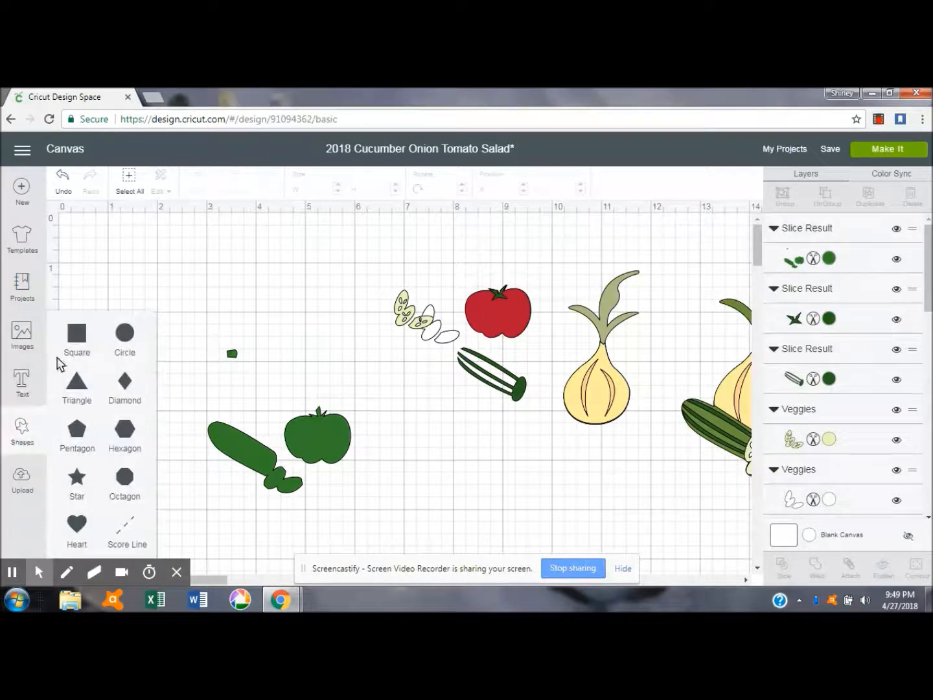
click(78, 333)
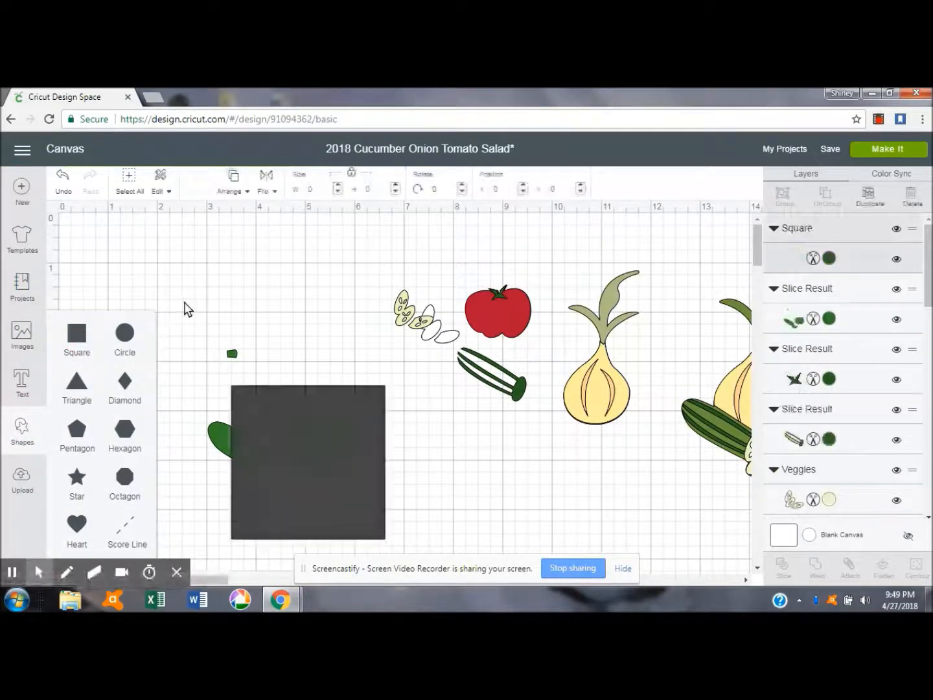
drag(318, 435, 223, 305)
shift+click(333, 435)
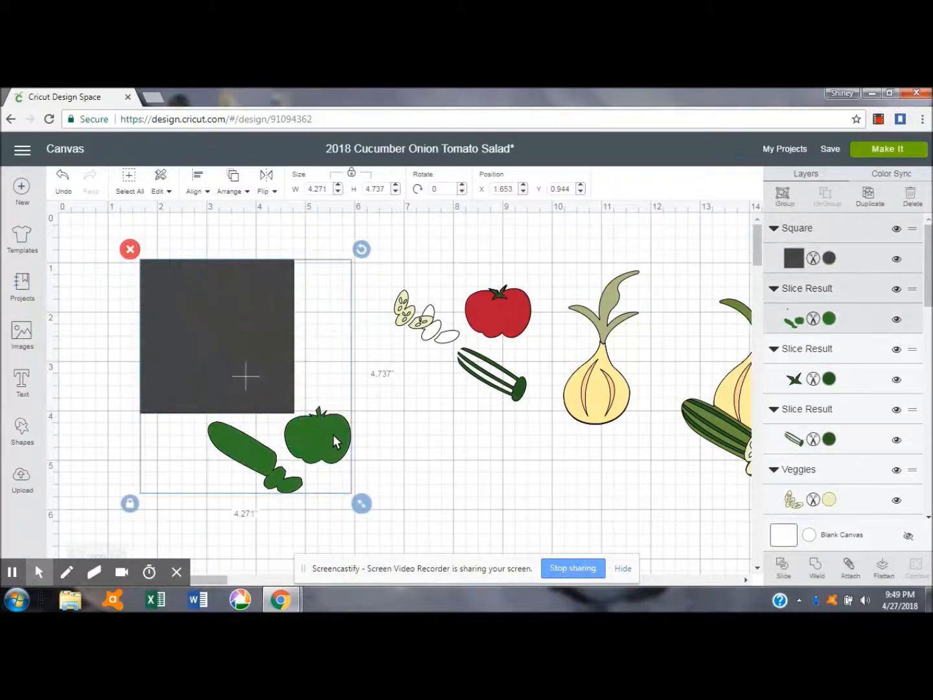
click(780, 563)
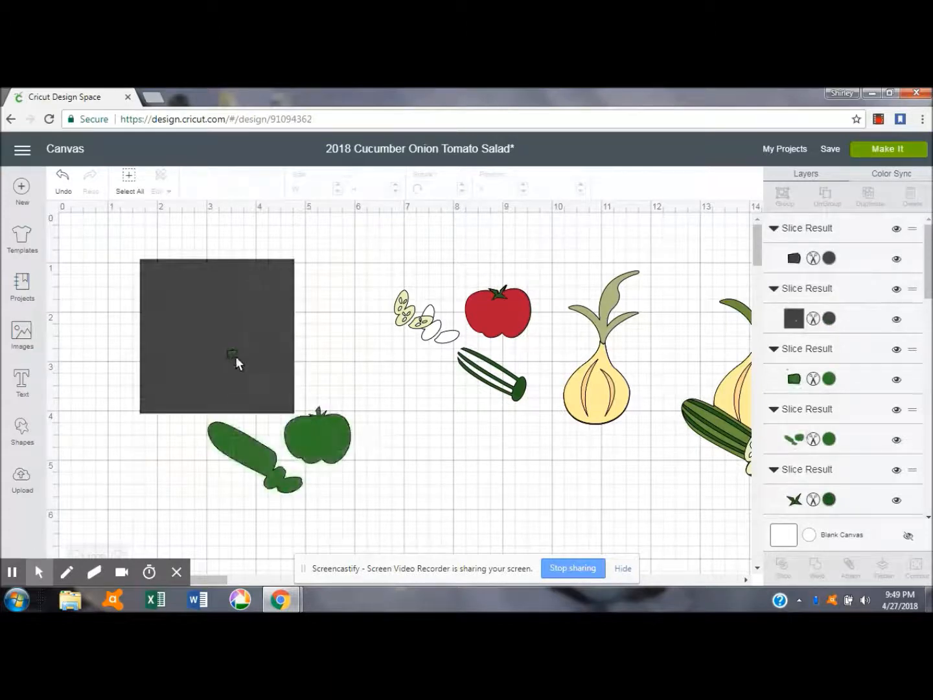
- Delete the gray stem-shaped piece, the gray square and the small green stem piece left over from the slice
click(234, 352)
click(217, 339)
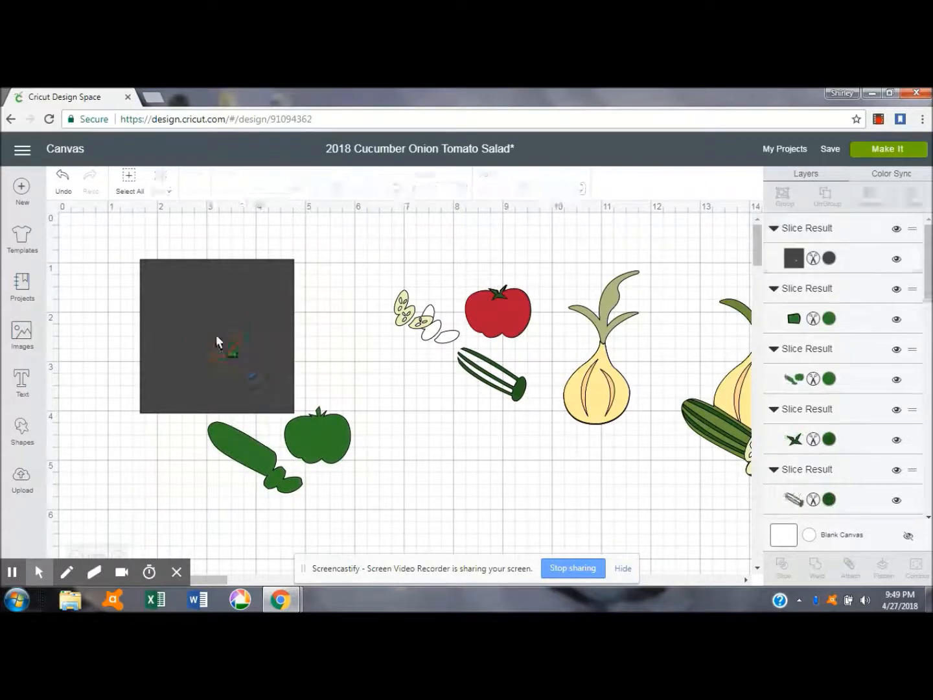
click(243, 358)
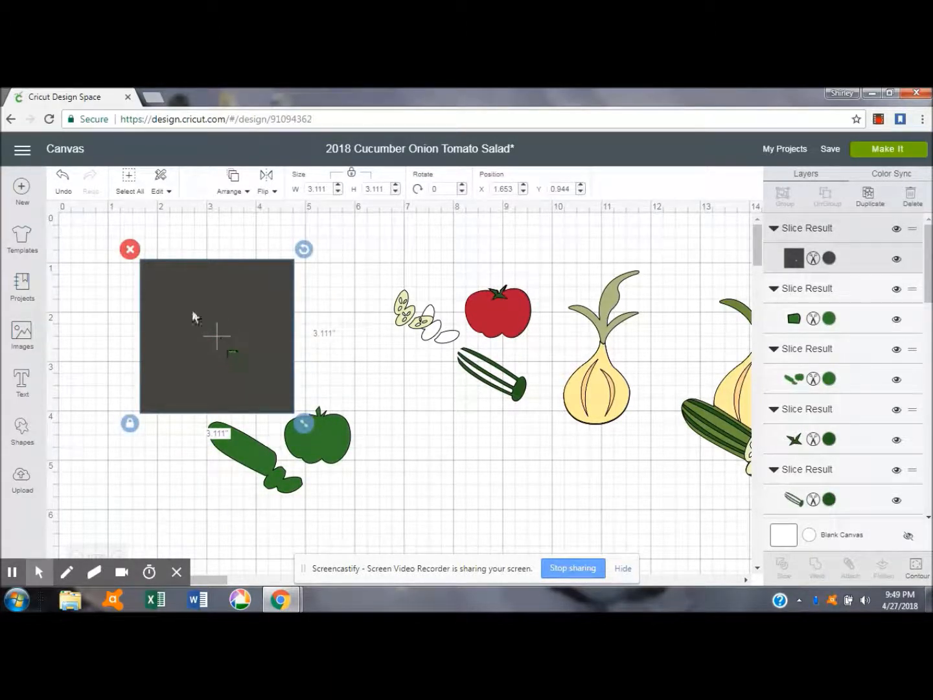
click(129, 249)
click(231, 353)
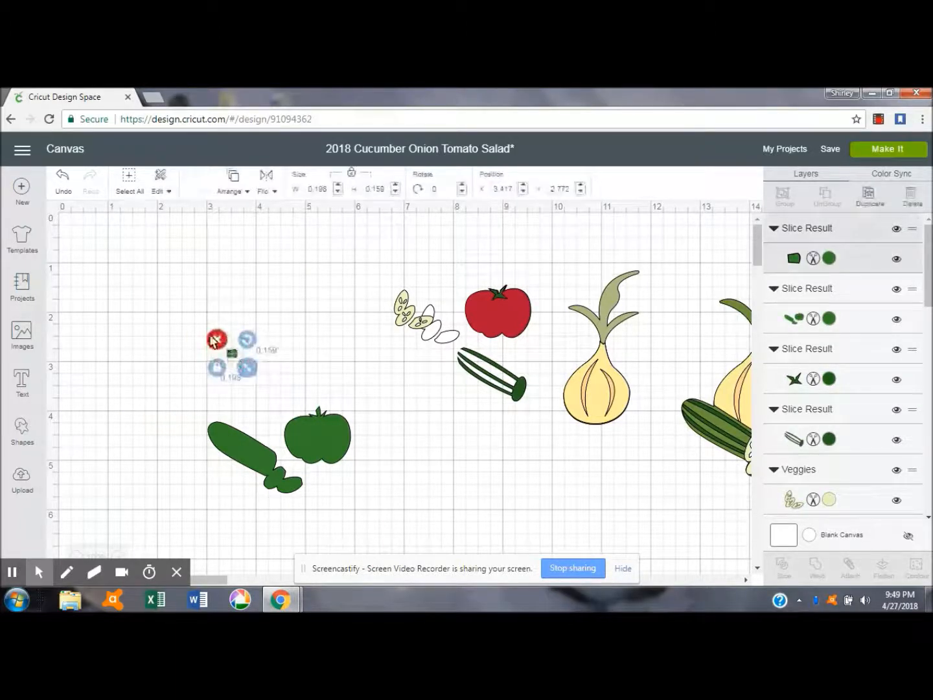
click(213, 336)
- Duplicate the green cucumber and tomato base layer and move the two copies apart into open canvas space
click(314, 428)
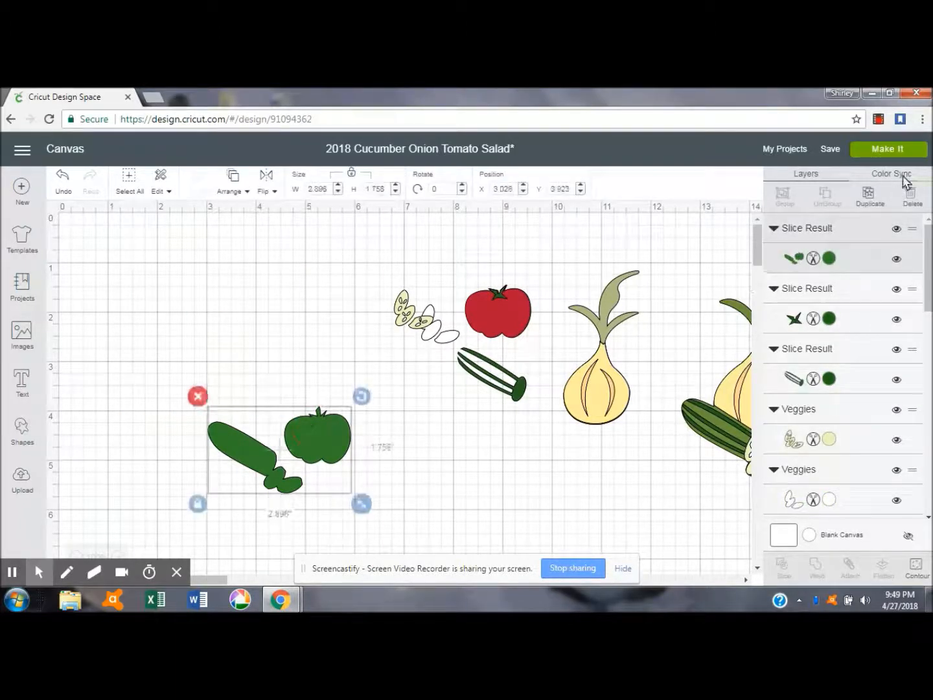
click(865, 205)
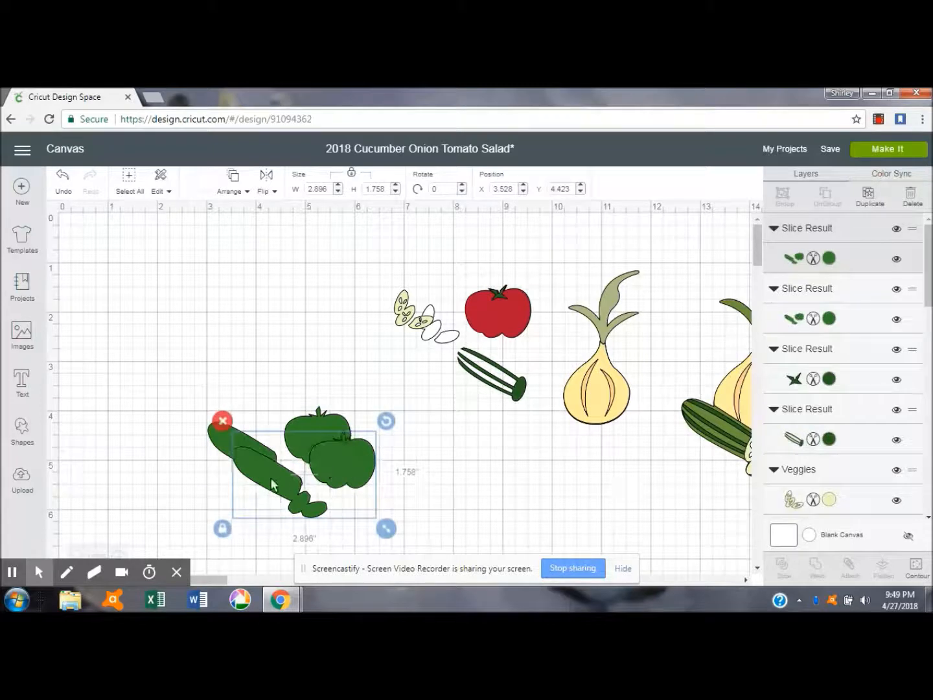
drag(342, 459, 228, 304)
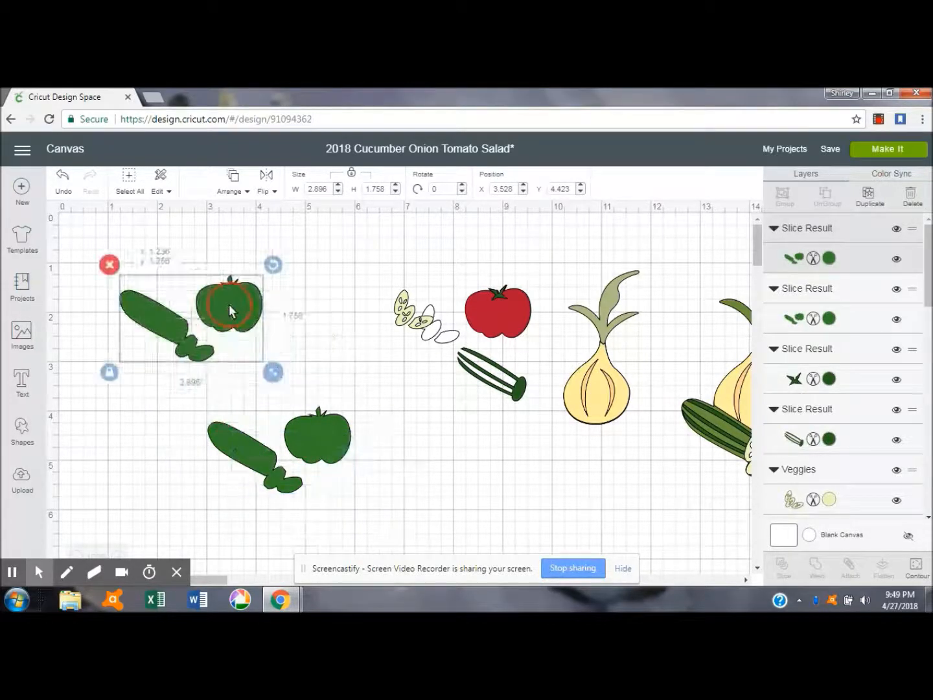
drag(312, 445, 511, 453)
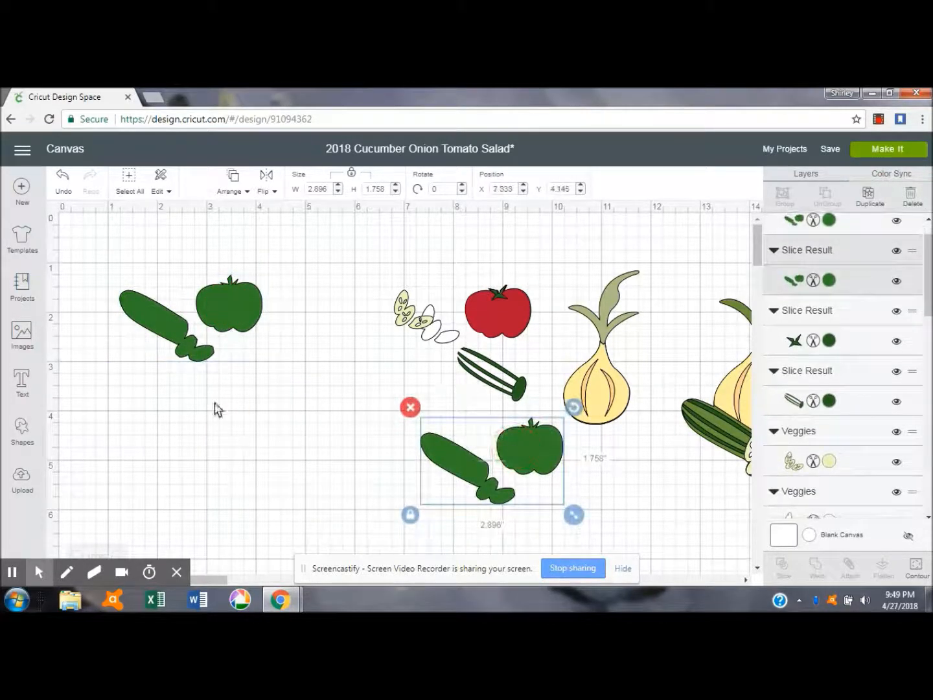
drag(184, 328, 207, 397)
- Insert a square, rotate it about 37 degrees and arrange it with one green base so it covers the cucumber beside the tomato
click(22, 428)
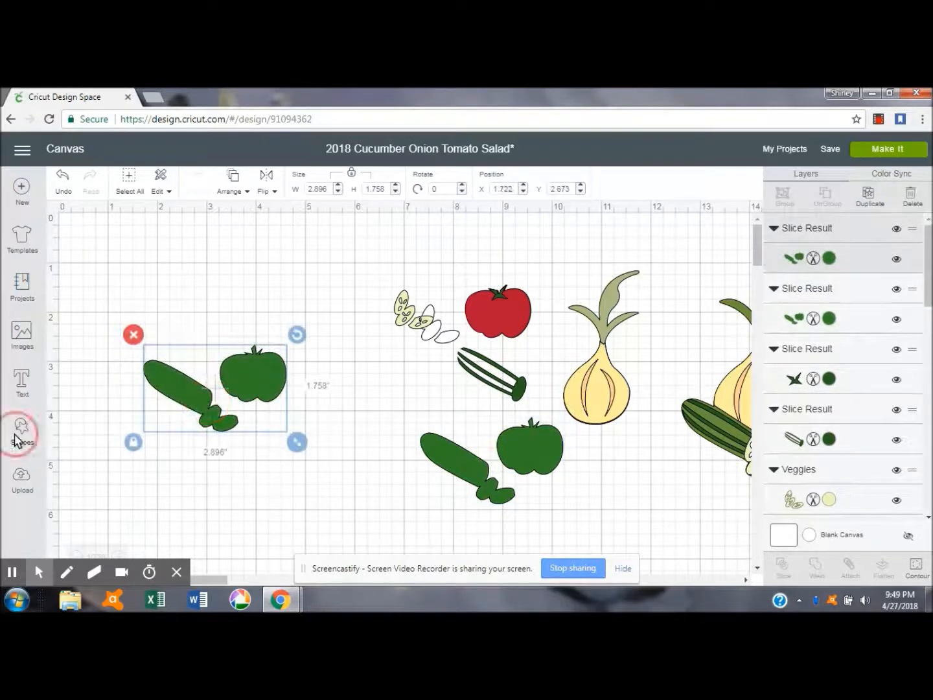
click(86, 334)
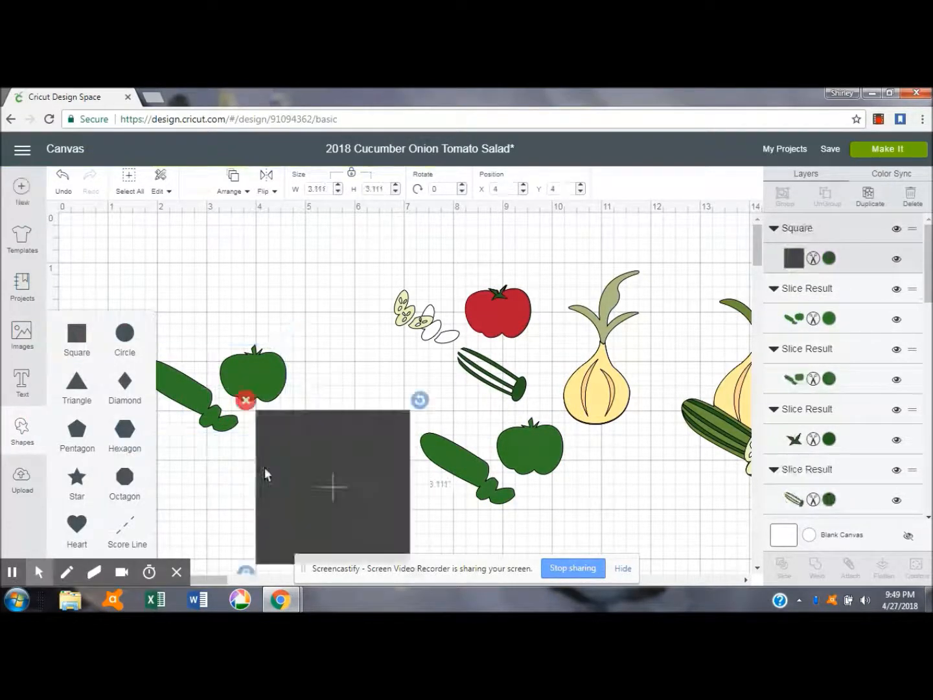
drag(277, 483, 98, 412)
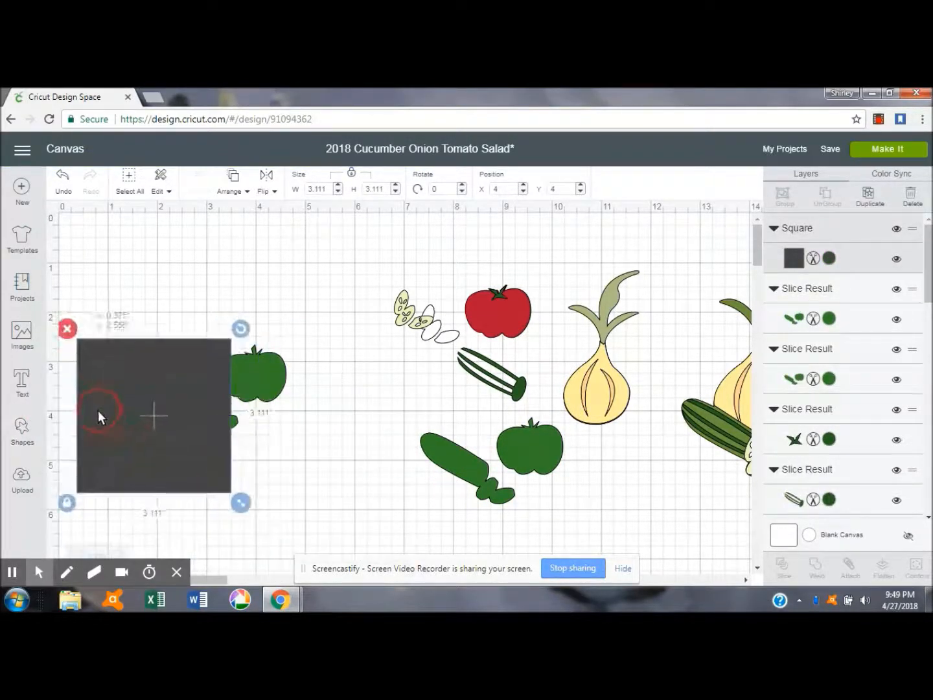
drag(236, 331, 318, 374)
click(278, 379)
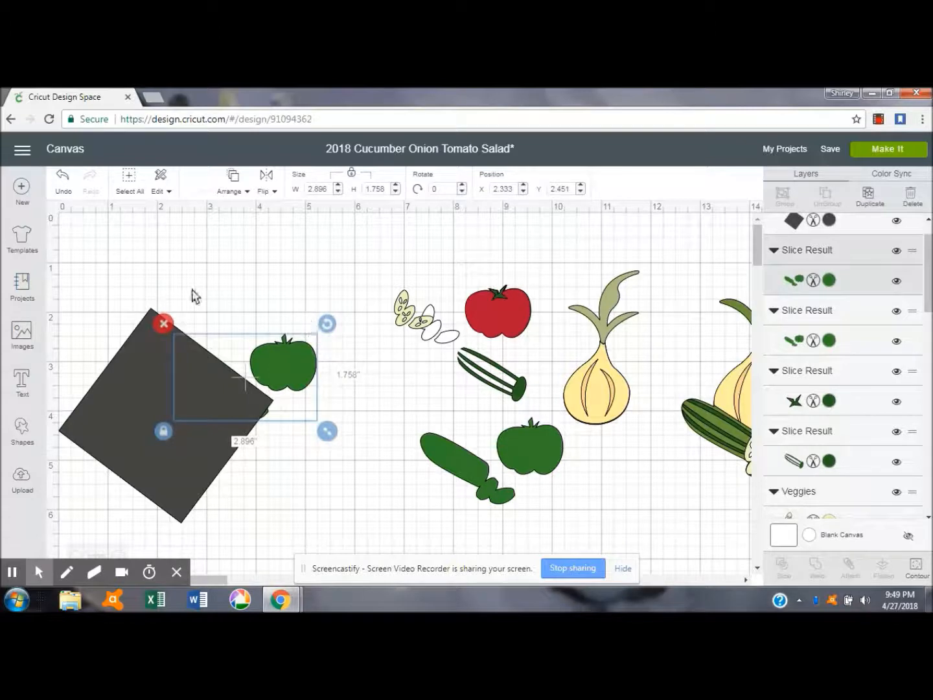
click(123, 405)
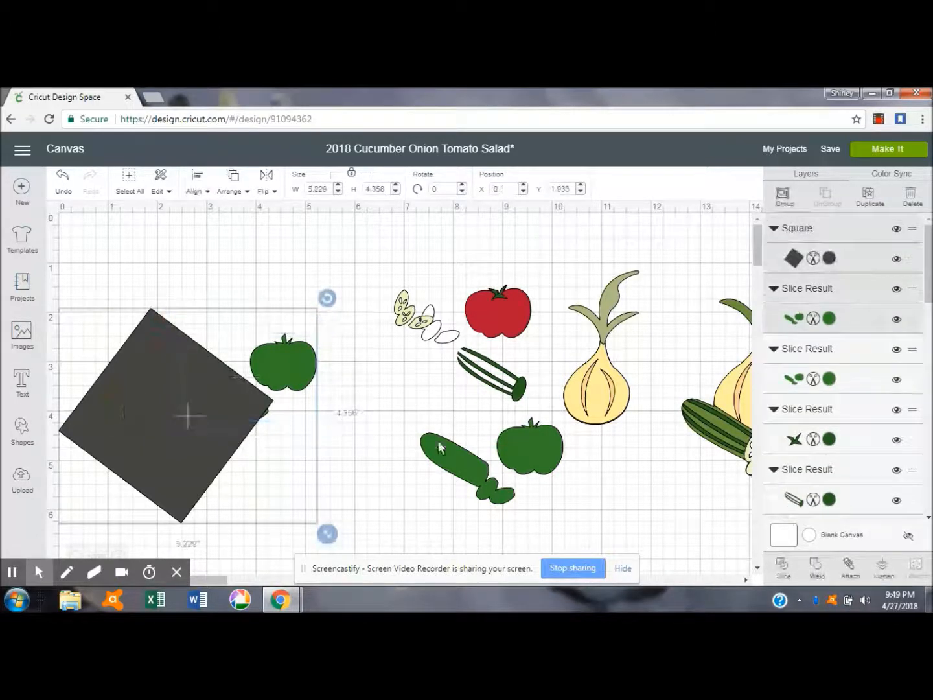
click(784, 565)
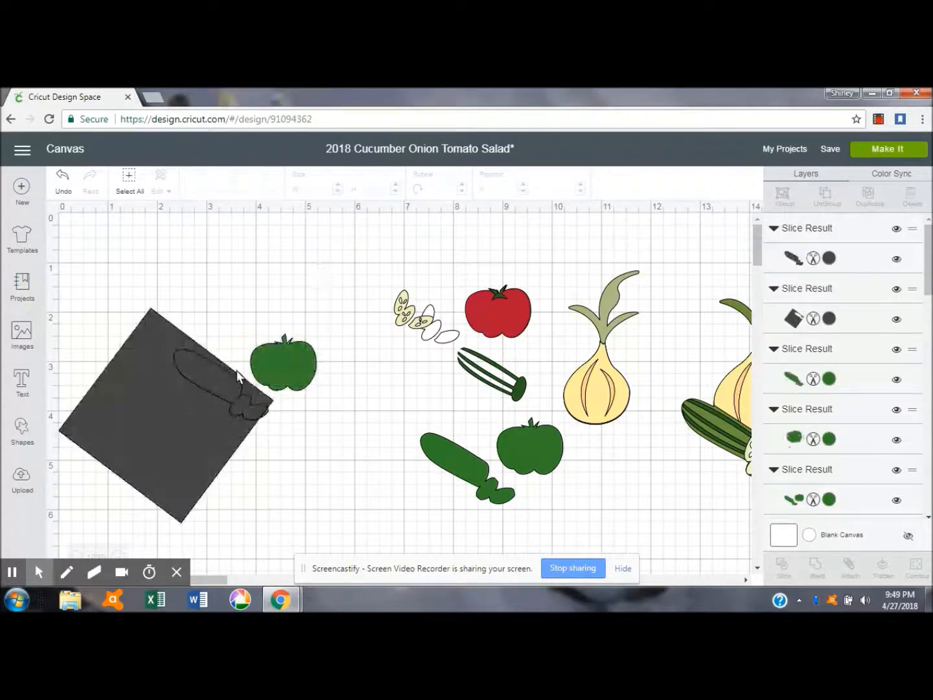
click(59, 180)
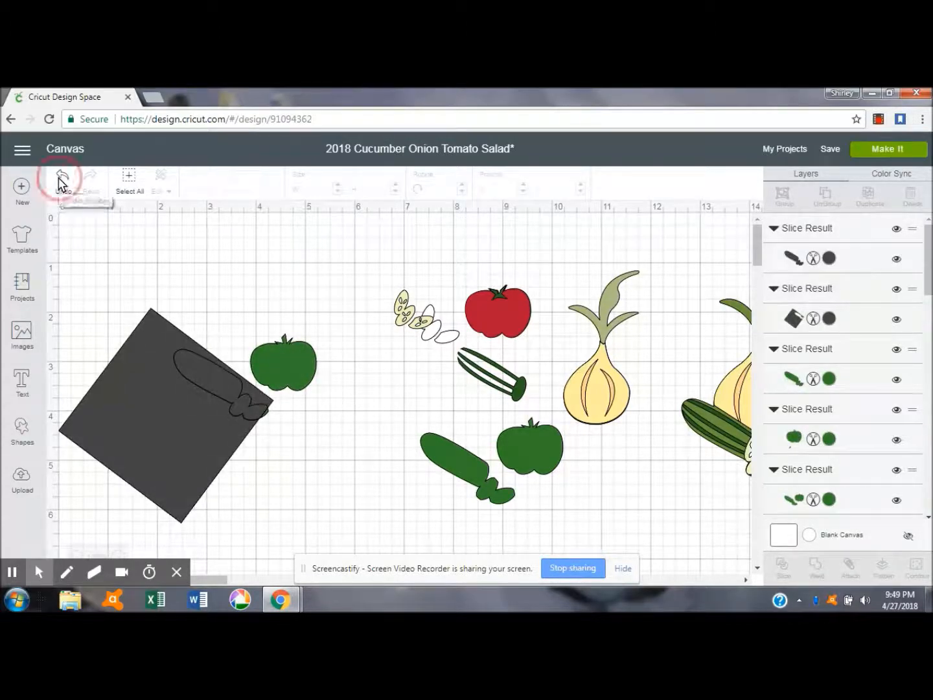
- Reposition the rotated square so it covers the whole cucumber but not the tomato, and slice it with the green base
drag(188, 434, 202, 446)
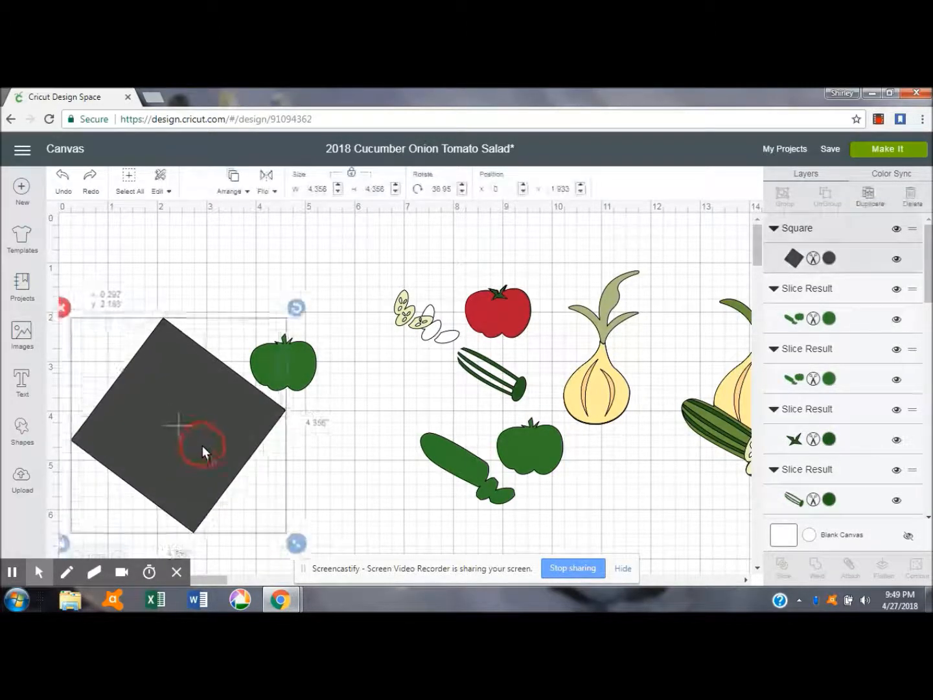
shift+click(308, 365)
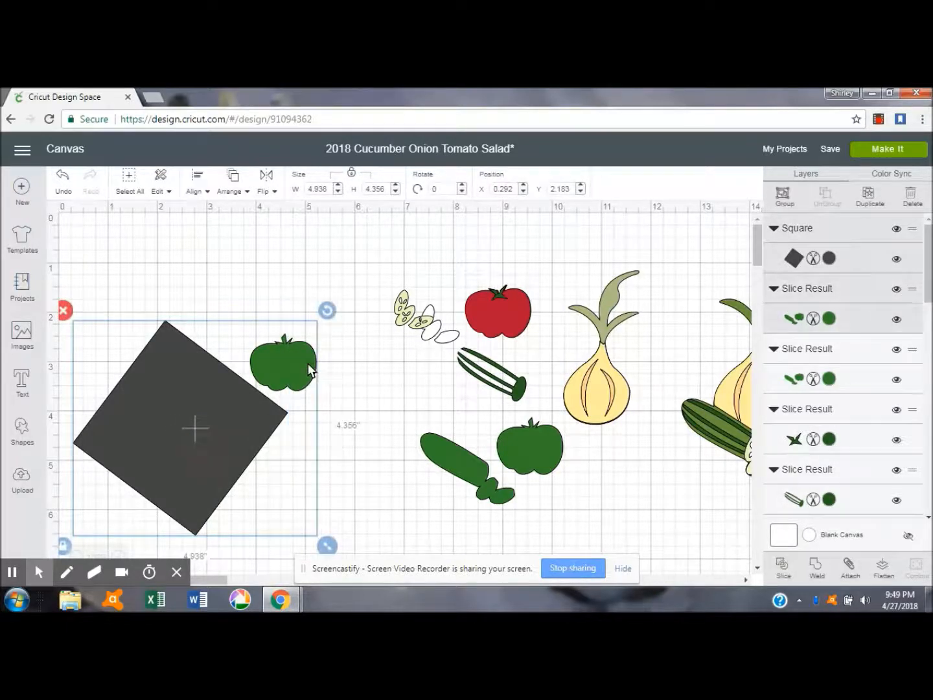
click(782, 562)
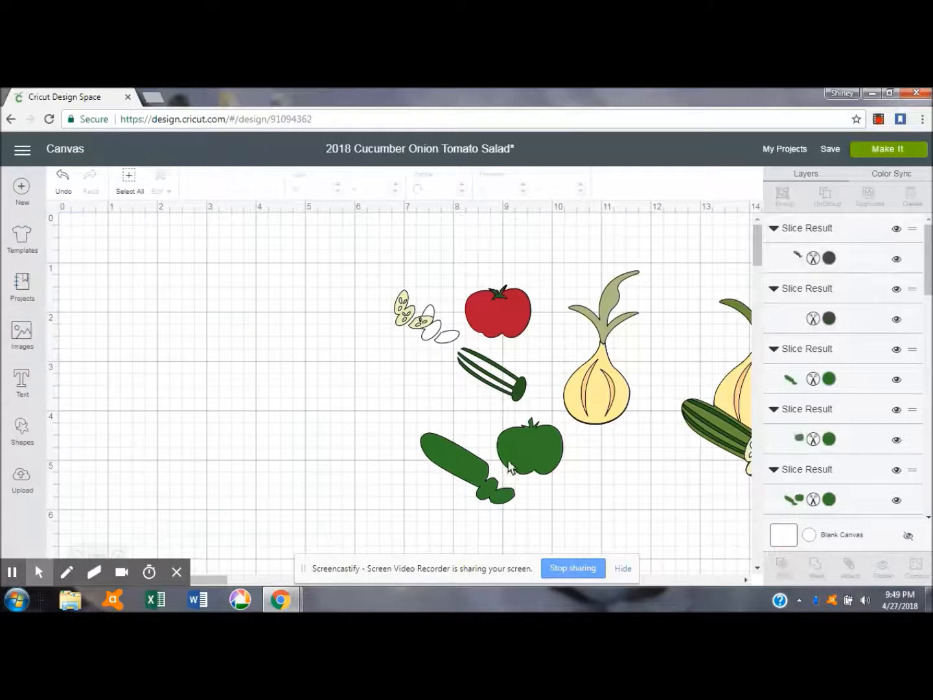
- Delete the gray cucumber-shaped piece and the rotated gray square left over from the slice
click(228, 393)
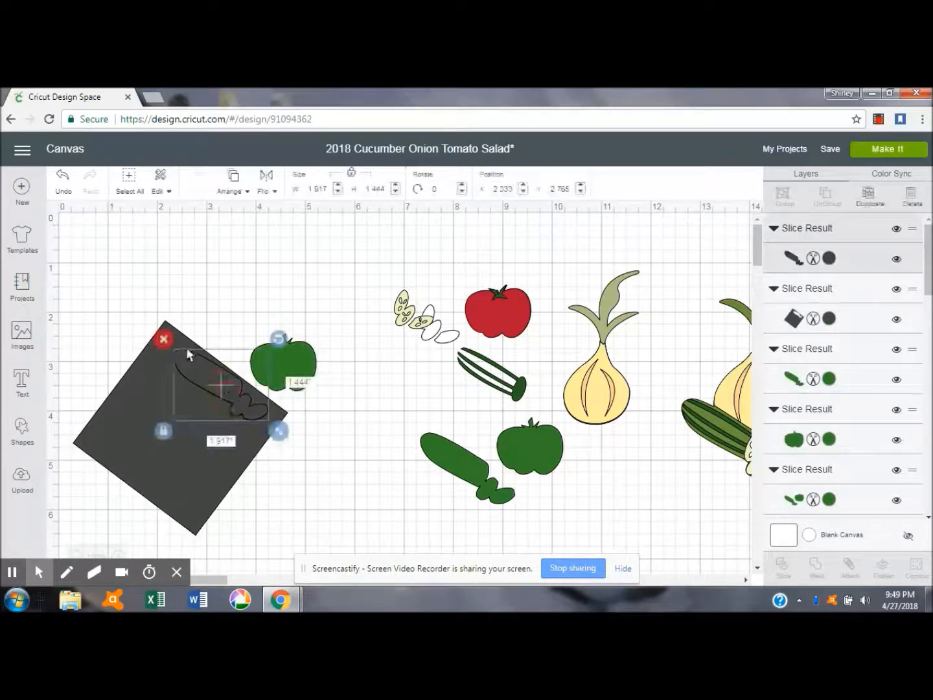
click(164, 338)
click(171, 353)
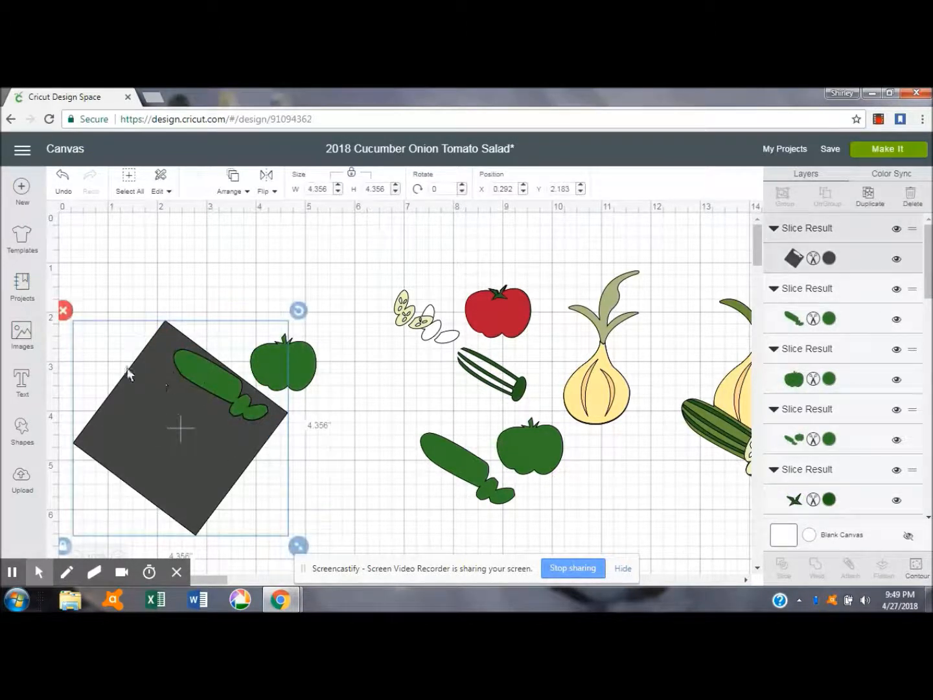
click(63, 309)
- Move the separated green cucumber base down into open space and delete the leftover green tomato piece
click(193, 381)
drag(193, 382, 215, 478)
click(282, 366)
click(240, 323)
- Move the intact green base above the separated cucumber and place the complete onion between its cucumber and tomato
drag(526, 469, 292, 396)
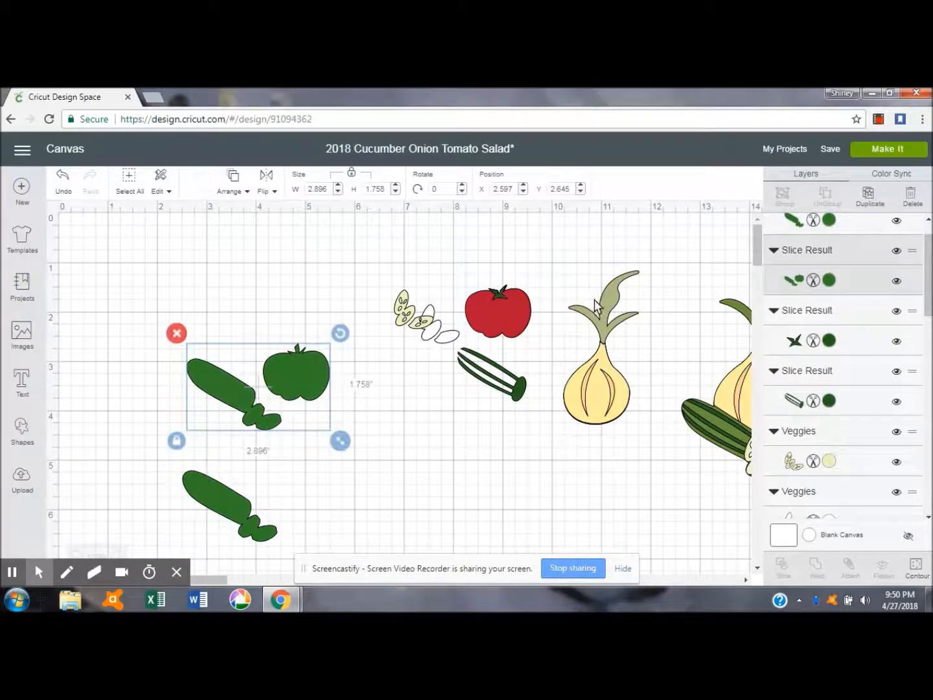
click(610, 326)
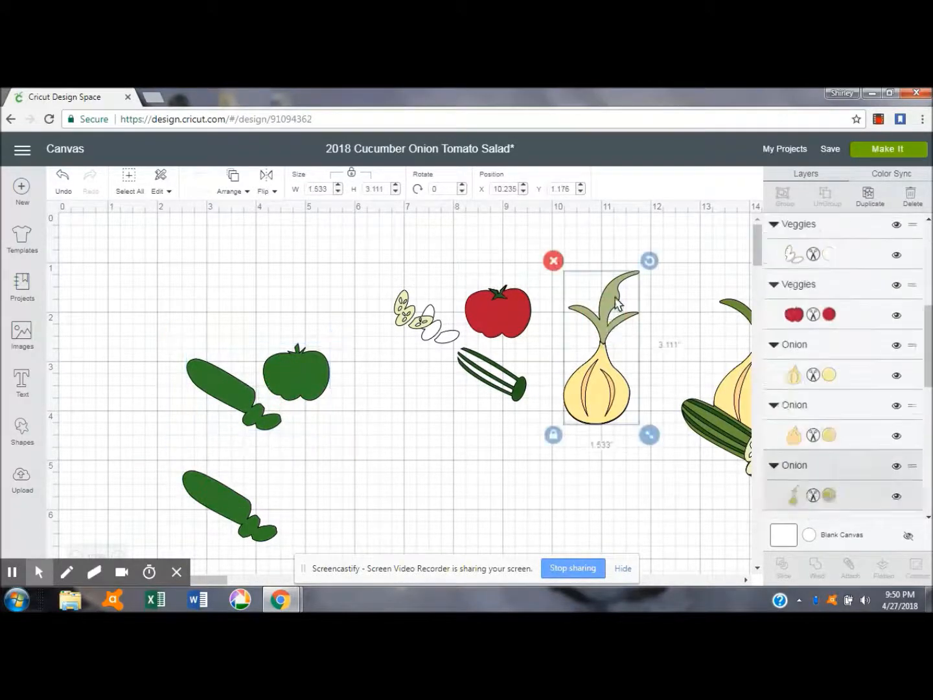
click(595, 258)
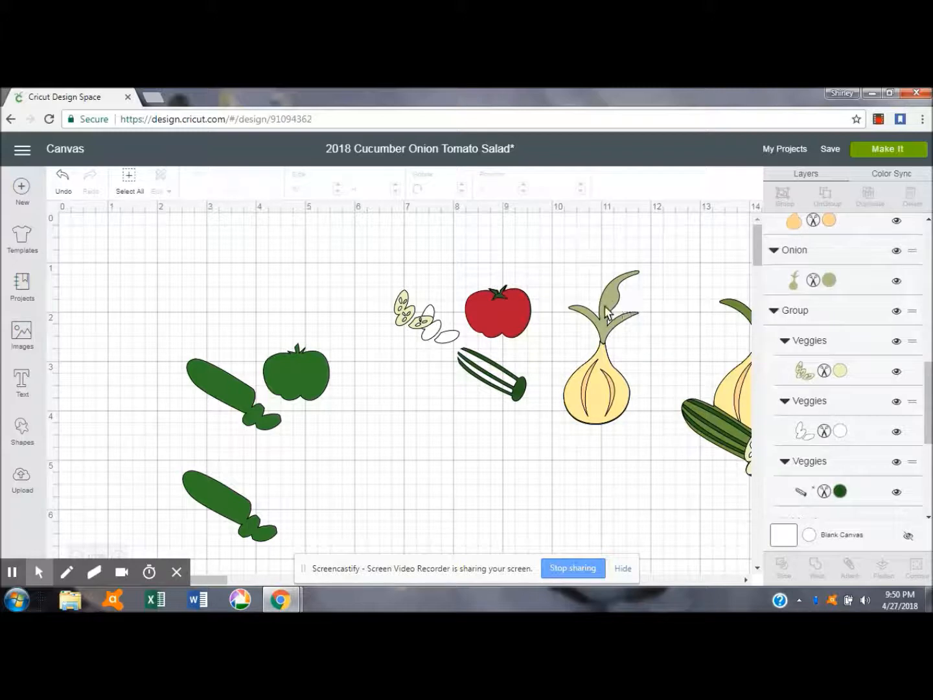
drag(568, 265, 651, 443)
drag(607, 323, 258, 296)
- Move the yellow onion detail layer off the onion to open space beside the cucumber slices
drag(305, 397, 288, 395)
drag(252, 293, 381, 270)
click(396, 460)
click(254, 329)
mouse_move(253, 346)
mouse_down()
mouse_move(453, 269)
mouse_move(466, 254)
mouse_move(249, 359)
mouse_move(261, 359)
mouse_up()
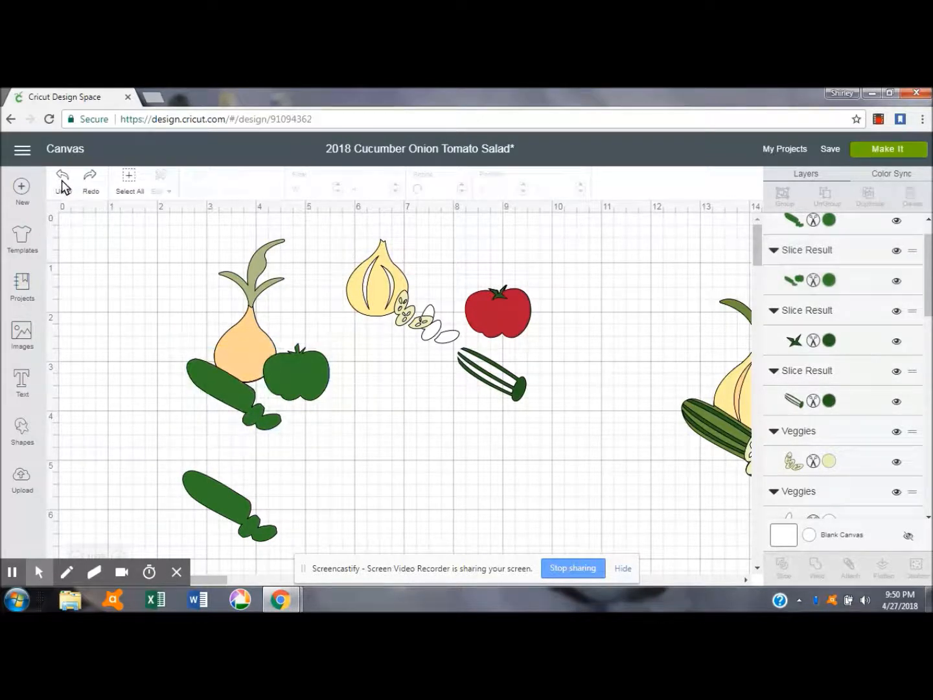
- Send the intact green cucumber and tomato base to the back and move the orange onion layer beside the yellow one
click(291, 371)
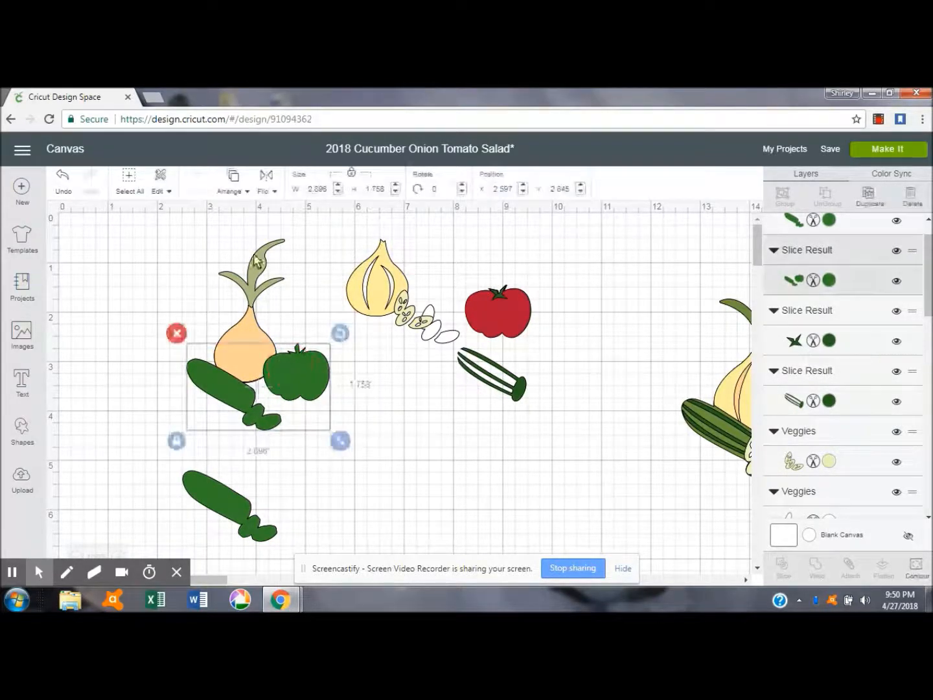
click(239, 189)
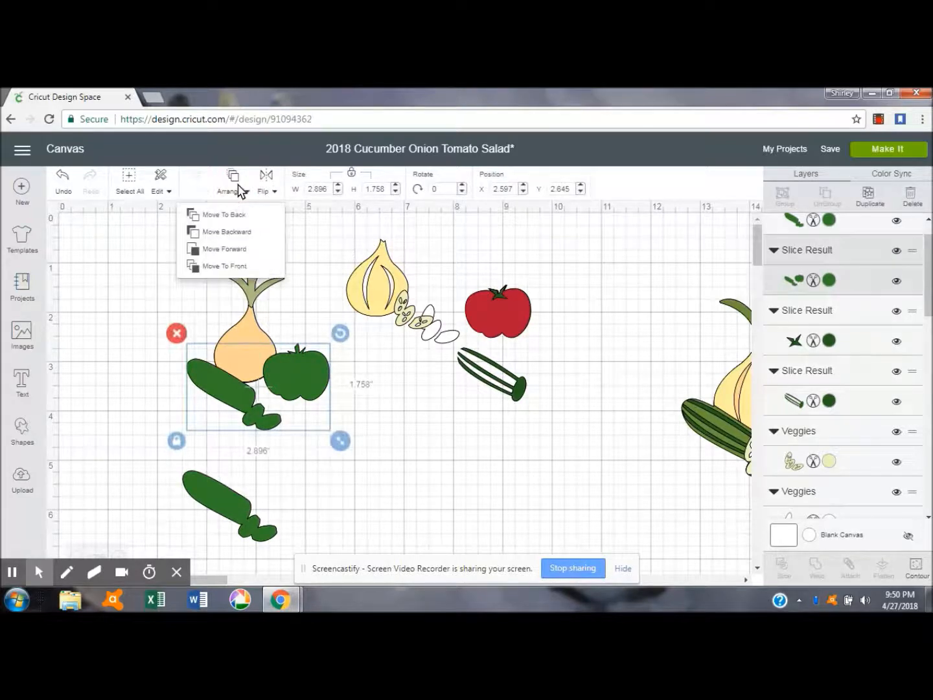
click(239, 218)
click(246, 332)
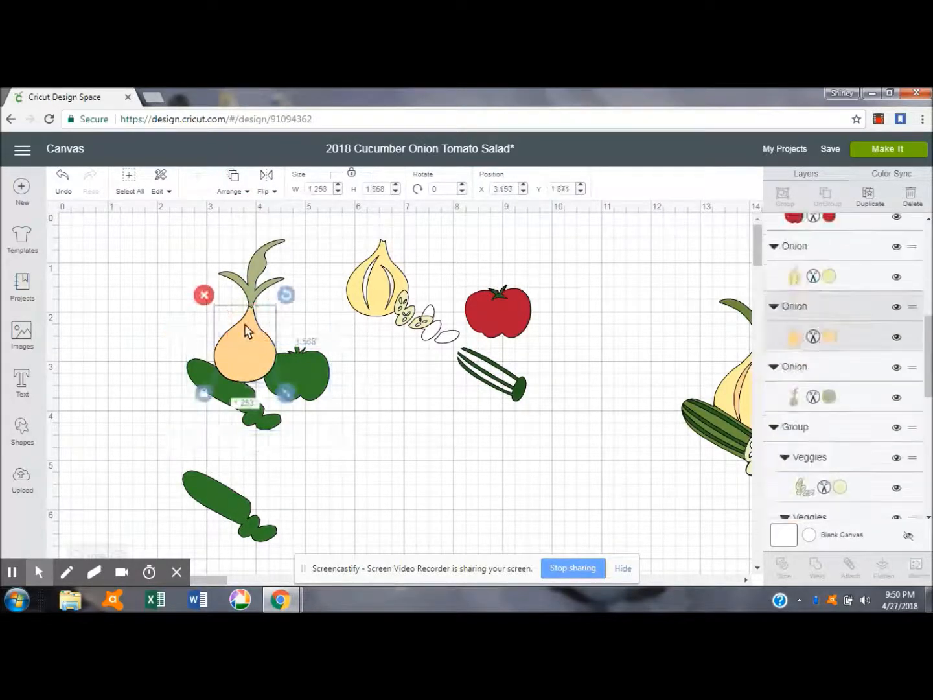
drag(247, 332, 427, 259)
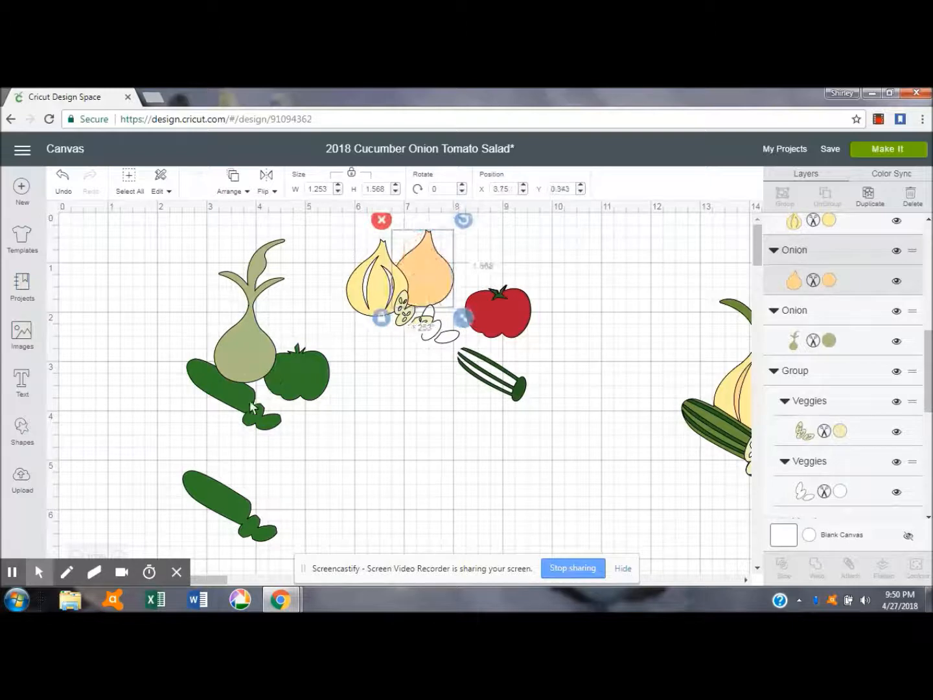
- Weld the olive onion base layer to the green cucumber and tomato base, and send the welded shape to the back
click(257, 334)
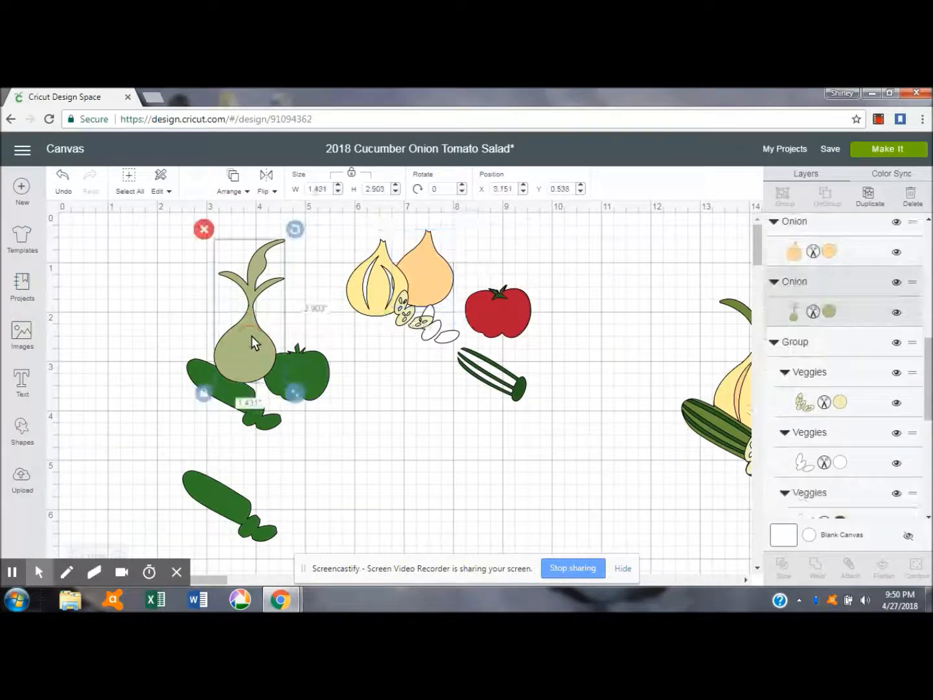
shift+click(309, 380)
click(814, 565)
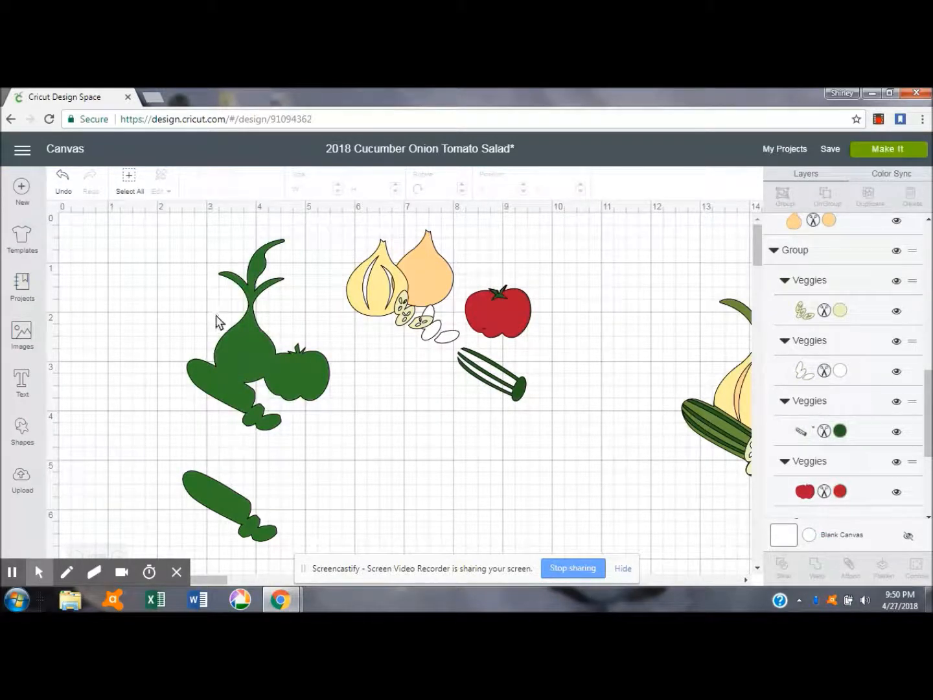
click(247, 343)
click(234, 189)
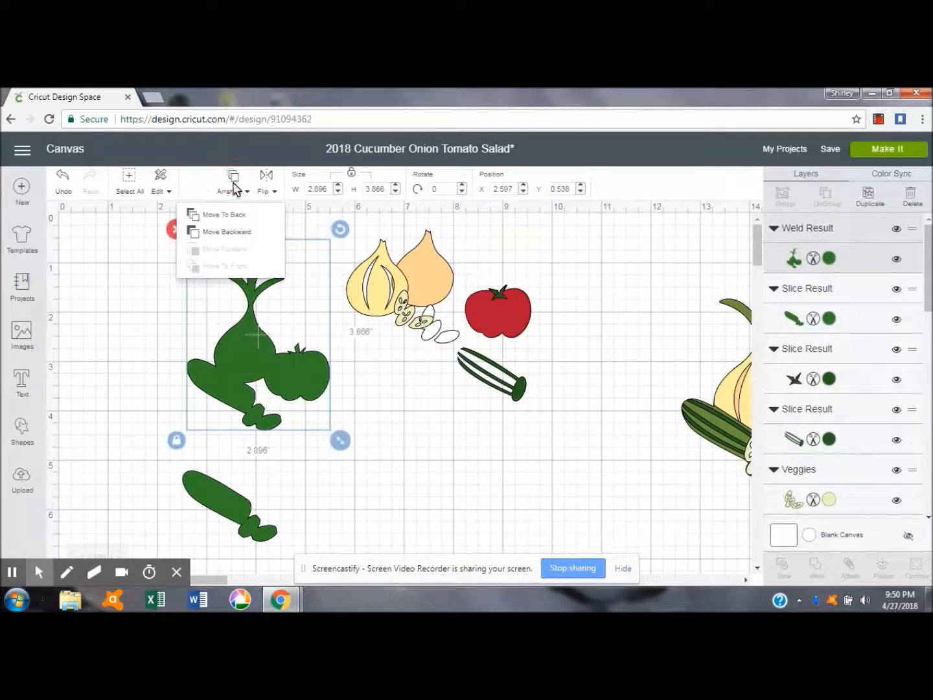
click(223, 215)
- Place the red tomato, the dark cucumber stripes and the orange onion layer over their matching shapes on the welded base
drag(511, 318, 311, 382)
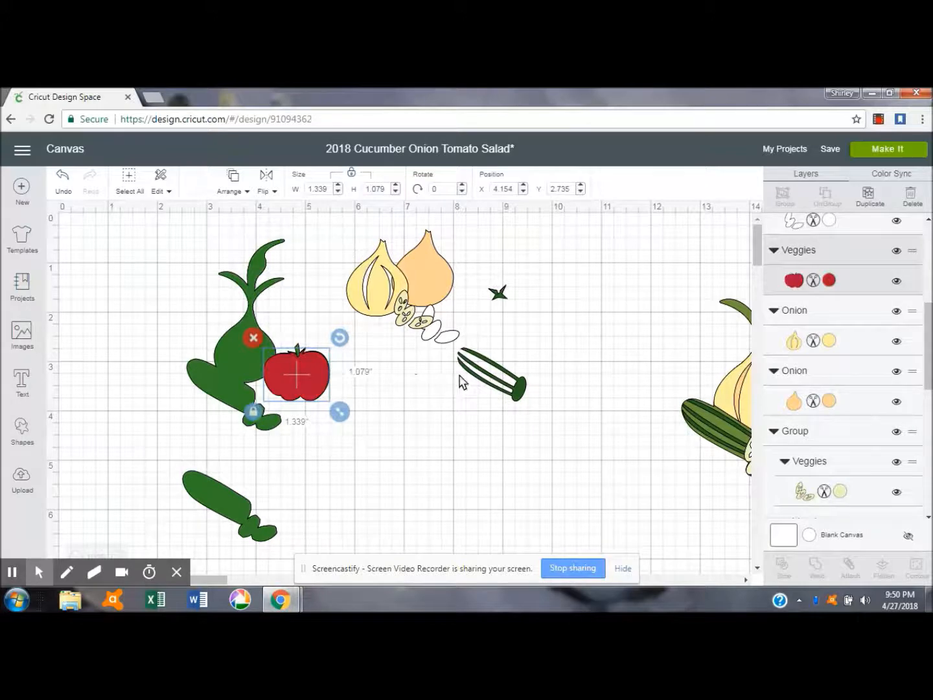
drag(480, 375, 204, 387)
drag(437, 290, 249, 351)
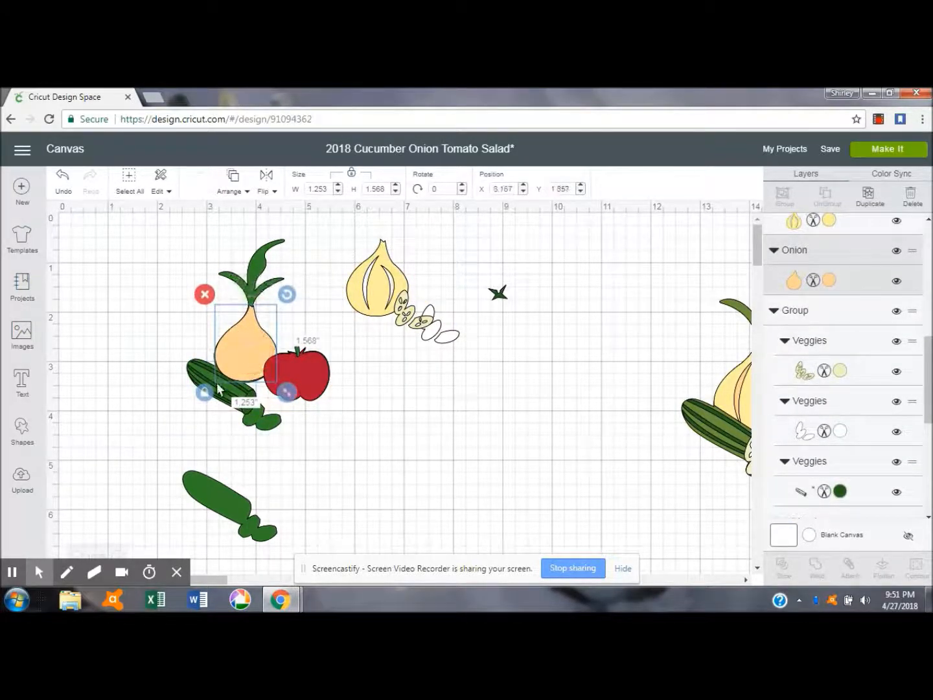
- Fine-tune the orange onion and cucumber stripes, and place the separate green cucumber base over the welded cucumber shape
mouse_move(239, 360)
mouse_down()
mouse_move(237, 377)
mouse_move(244, 337)
mouse_up()
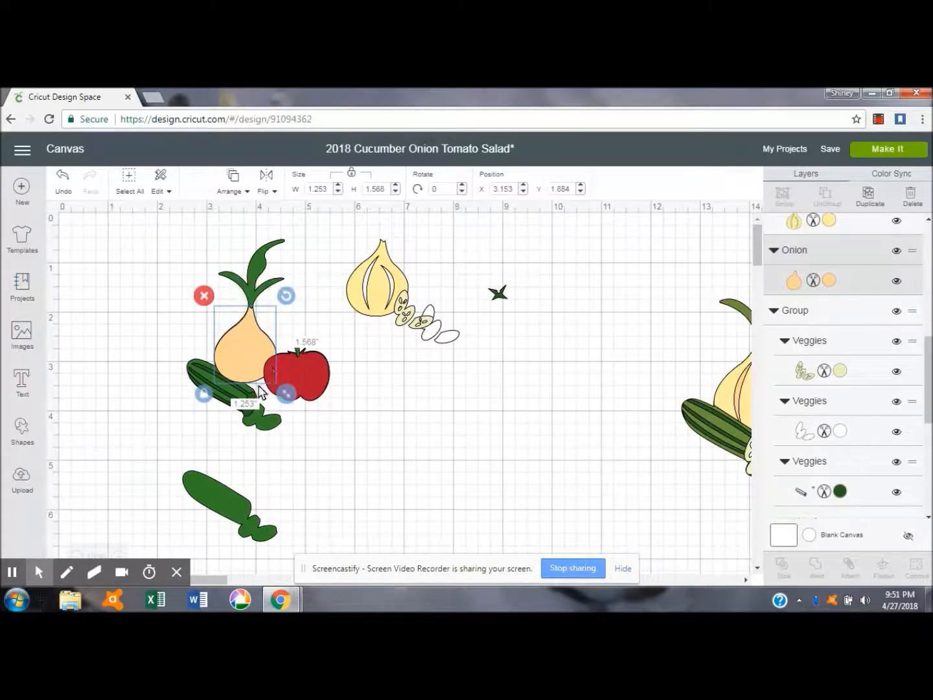
drag(226, 399, 228, 401)
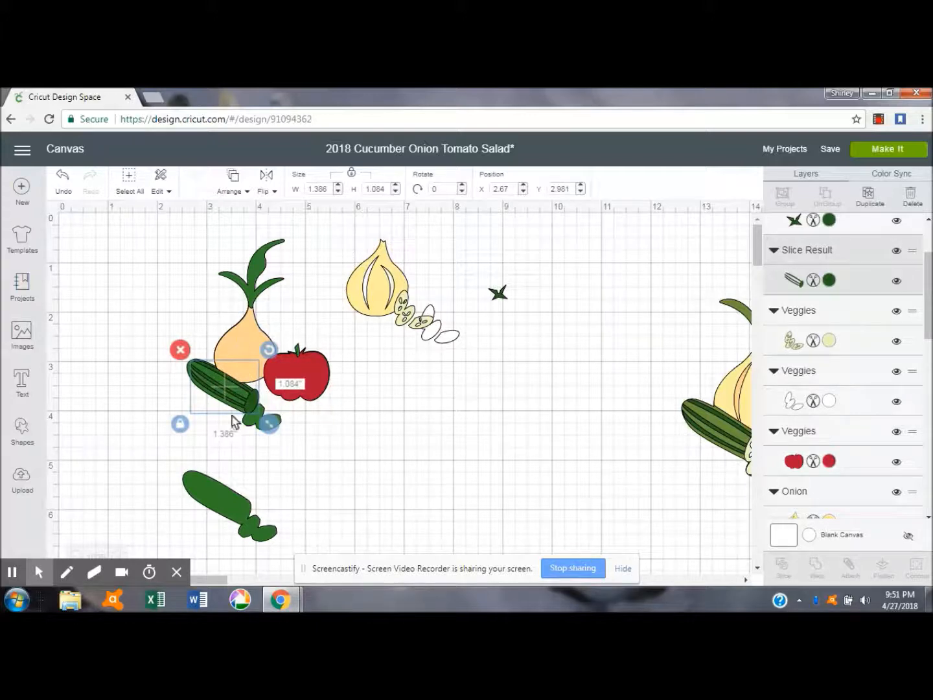
drag(226, 505, 230, 386)
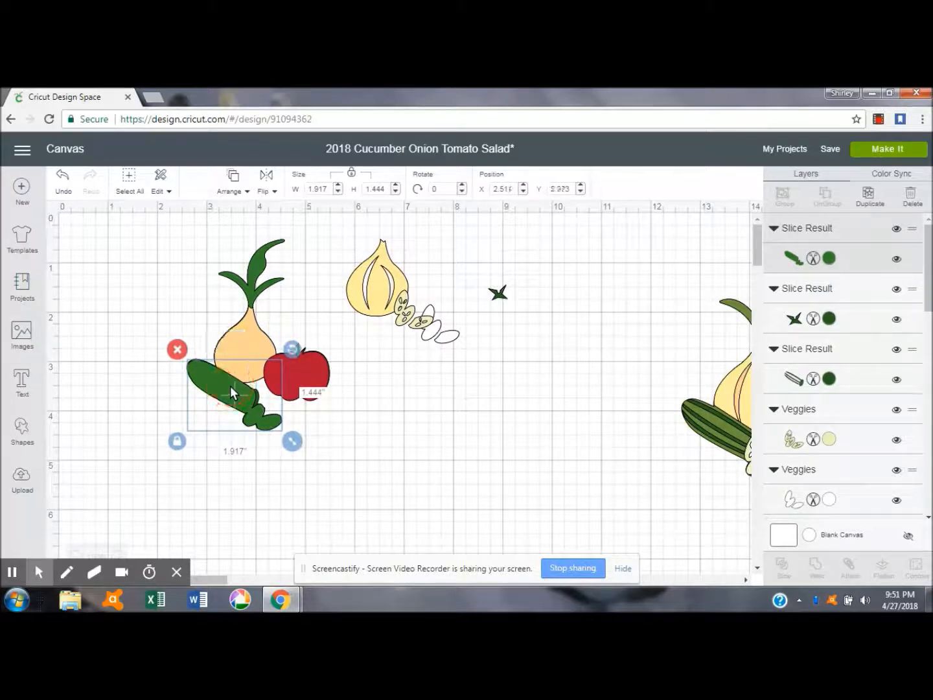
- Duplicate the green cucumber and set the copy aside, then slice the yellow onion over the orange one with the original cucumber
click(870, 202)
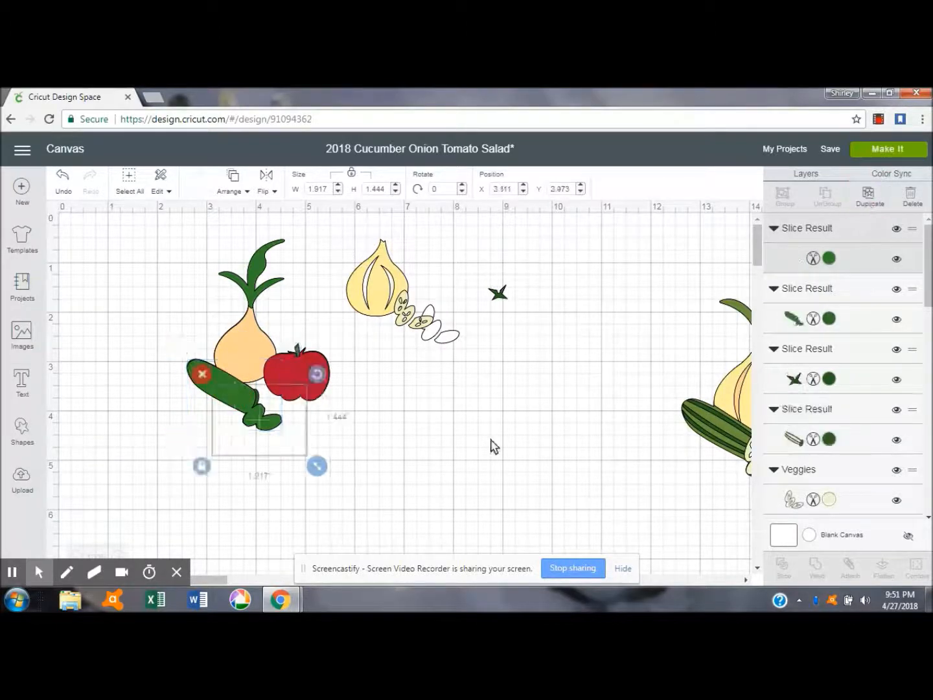
drag(249, 407, 498, 445)
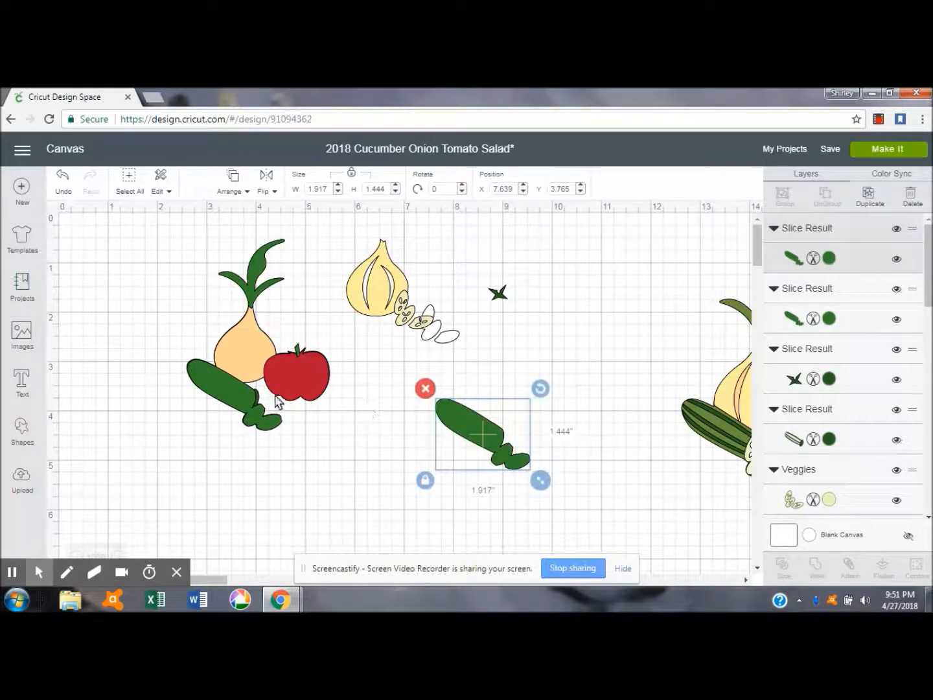
drag(383, 296, 251, 360)
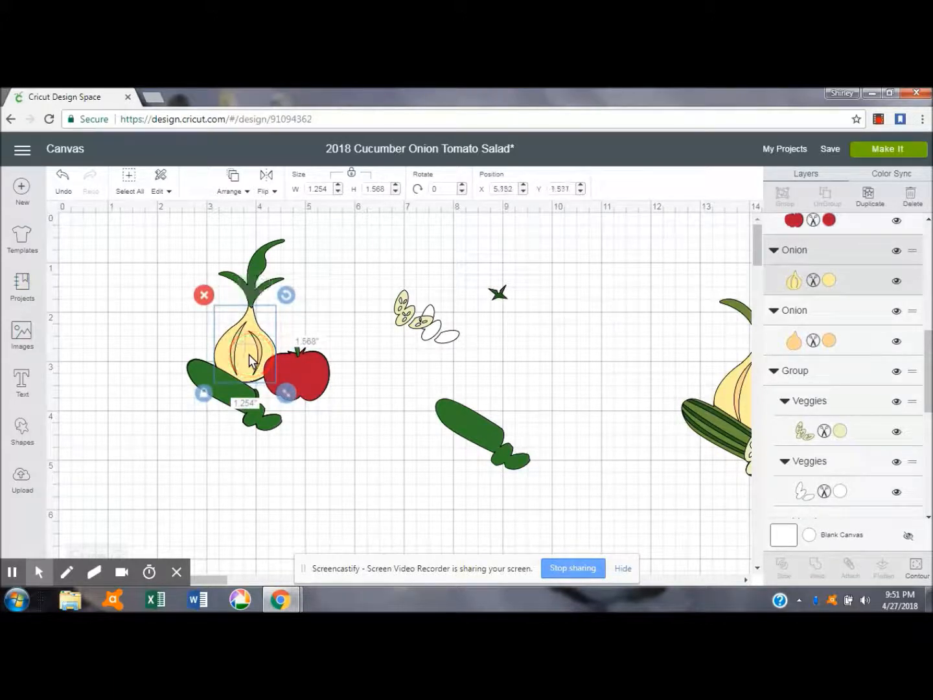
shift+click(202, 368)
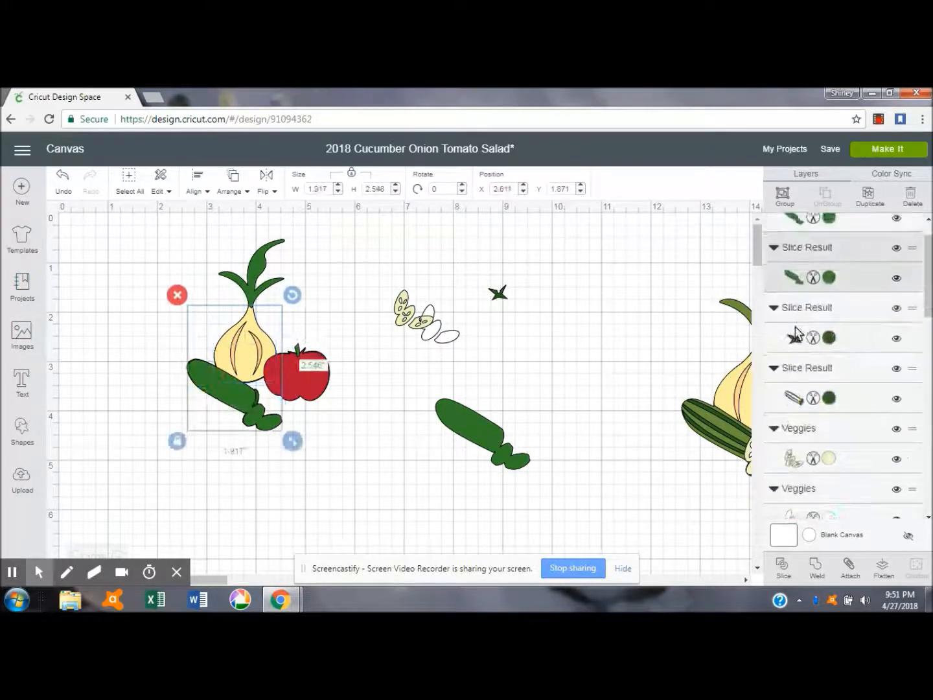
click(782, 568)
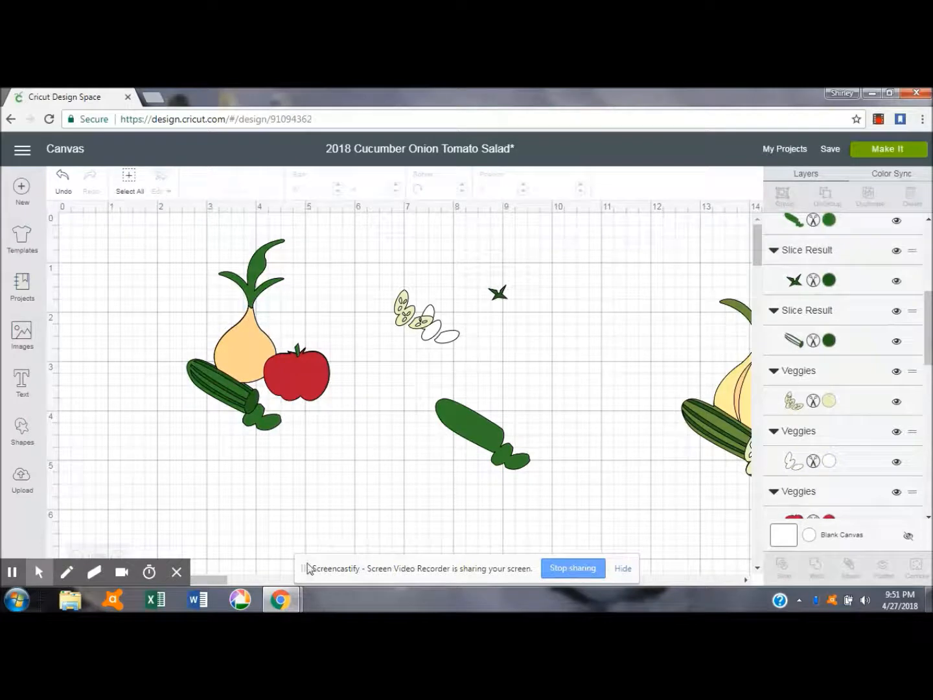
- Set the sliced yellow onion aside and delete the leftover cucumber cutout and overlap pieces
drag(257, 357, 360, 298)
drag(229, 392, 187, 470)
click(138, 425)
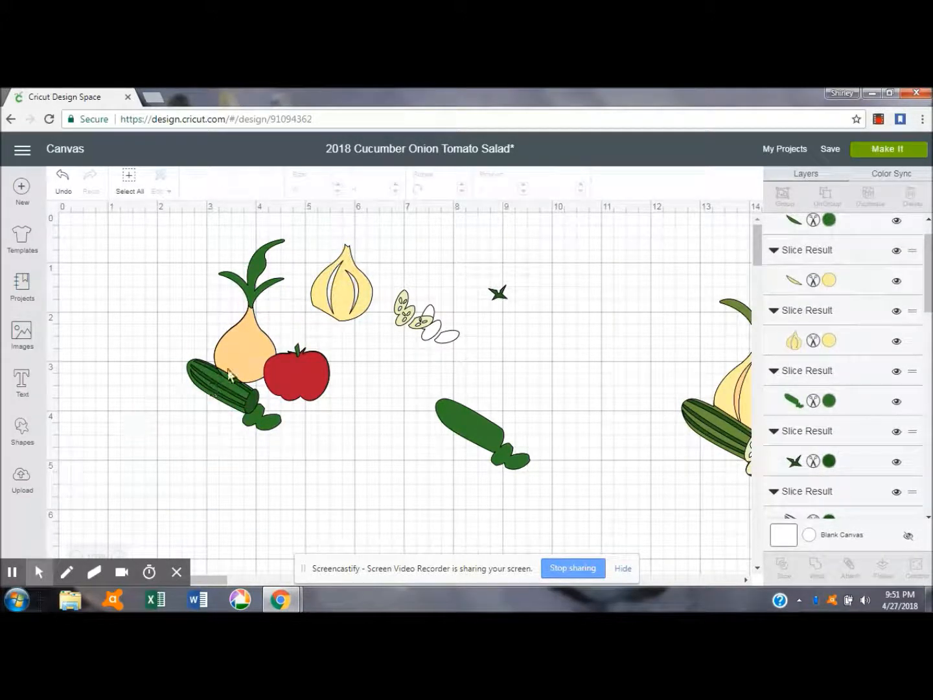
drag(228, 384, 163, 460)
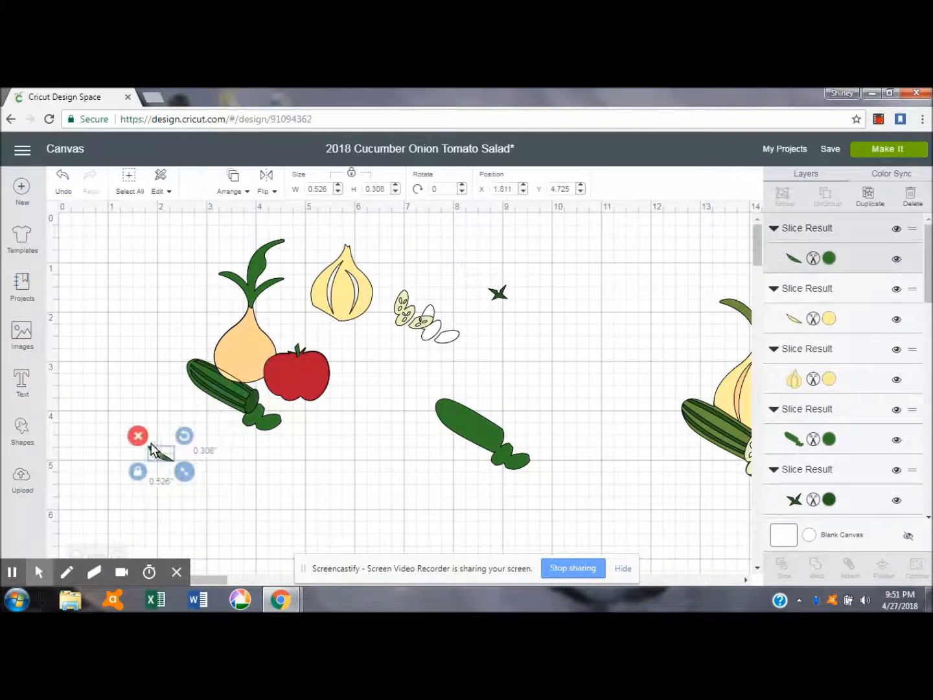
click(138, 436)
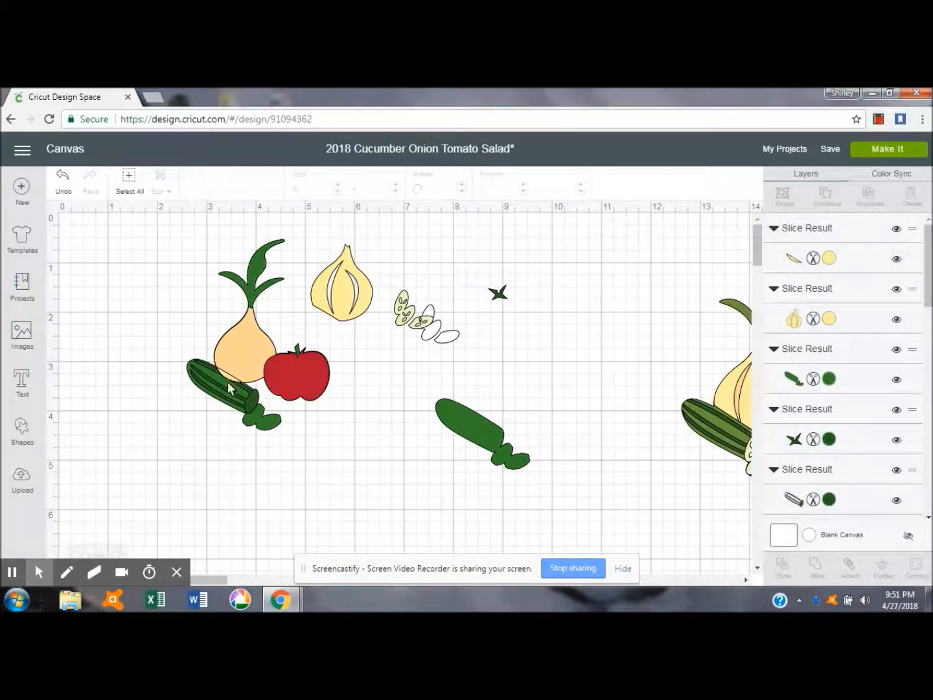
click(228, 384)
click(208, 358)
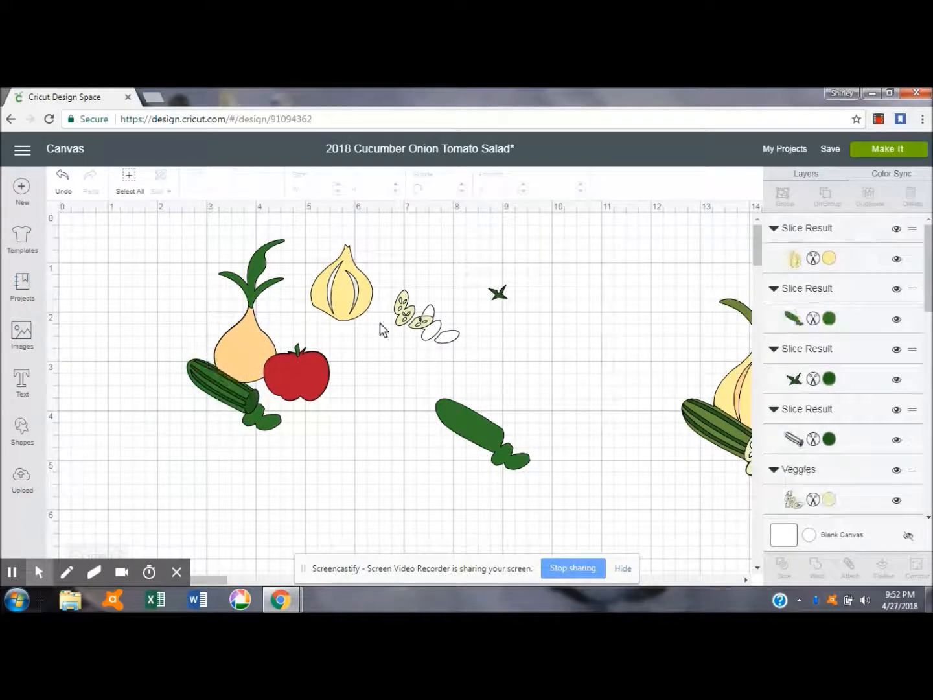
- Place the duplicate green cucumber over the welded cucumber shape and slice the orange onion layer with it
mouse_move(250, 354)
mouse_down()
mouse_move(254, 344)
mouse_move(250, 352)
mouse_up()
drag(481, 451, 230, 406)
mouse_move(252, 328)
mouse_down()
mouse_move(253, 341)
mouse_move(250, 330)
mouse_up()
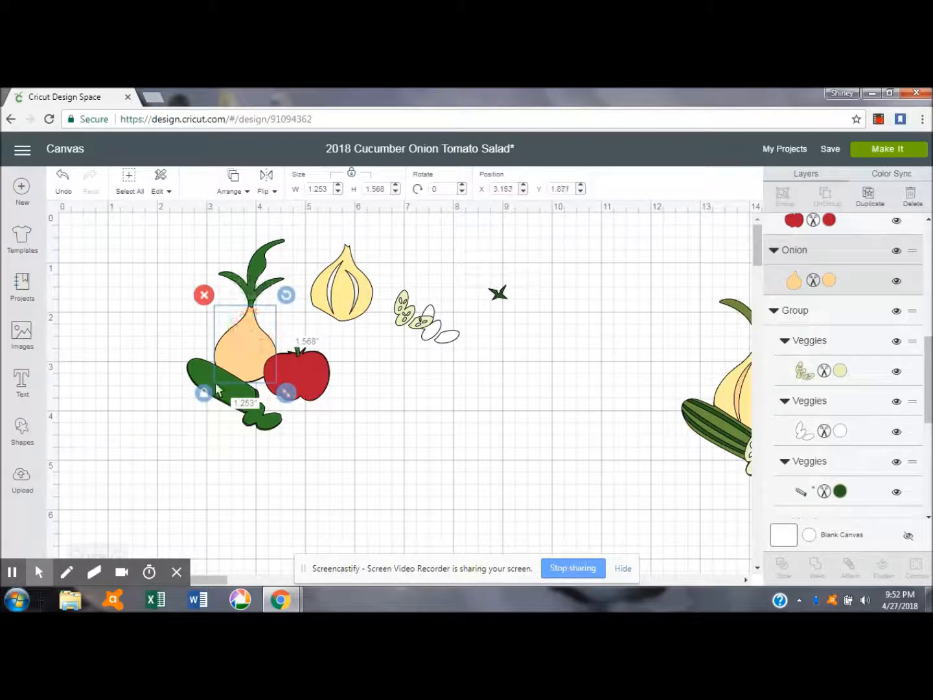
drag(208, 376, 209, 377)
shift+click(241, 335)
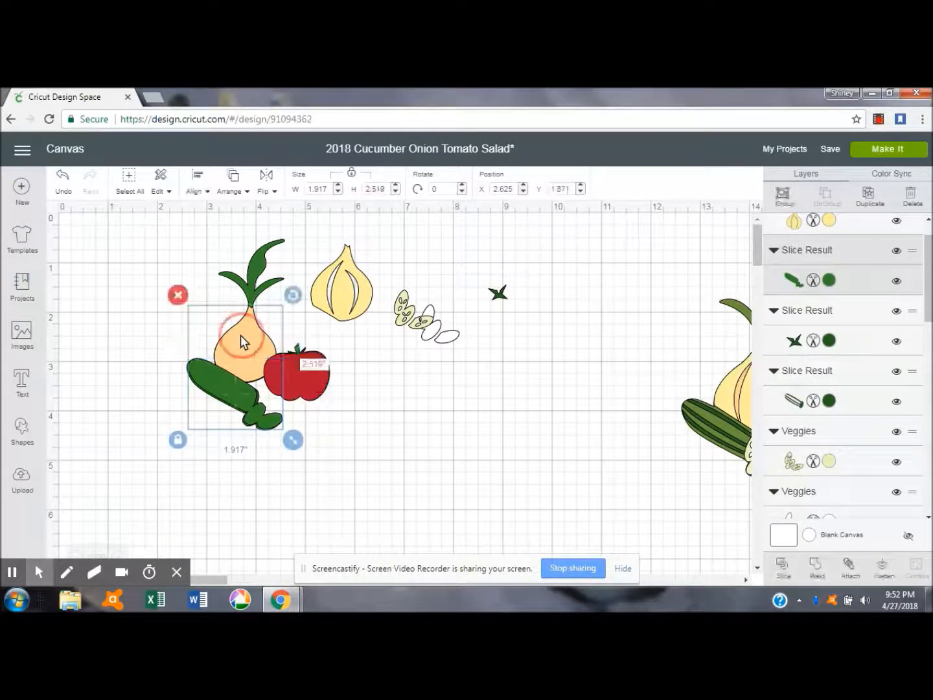
click(782, 565)
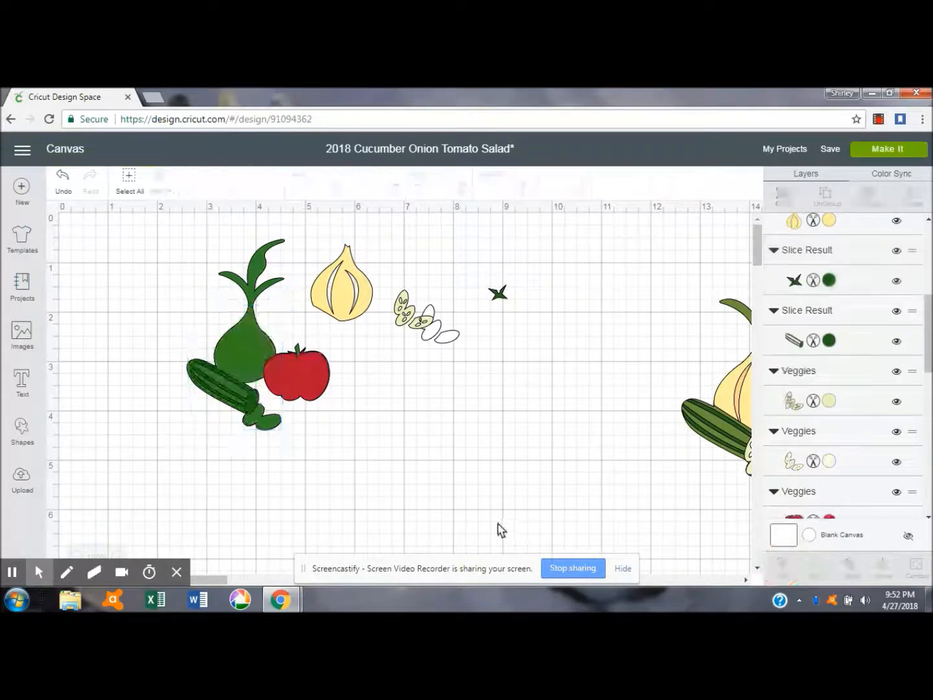
- Set the sliced orange onion beside the base and delete the leftover cucumber cutout and orange overlap piece
drag(248, 345, 348, 288)
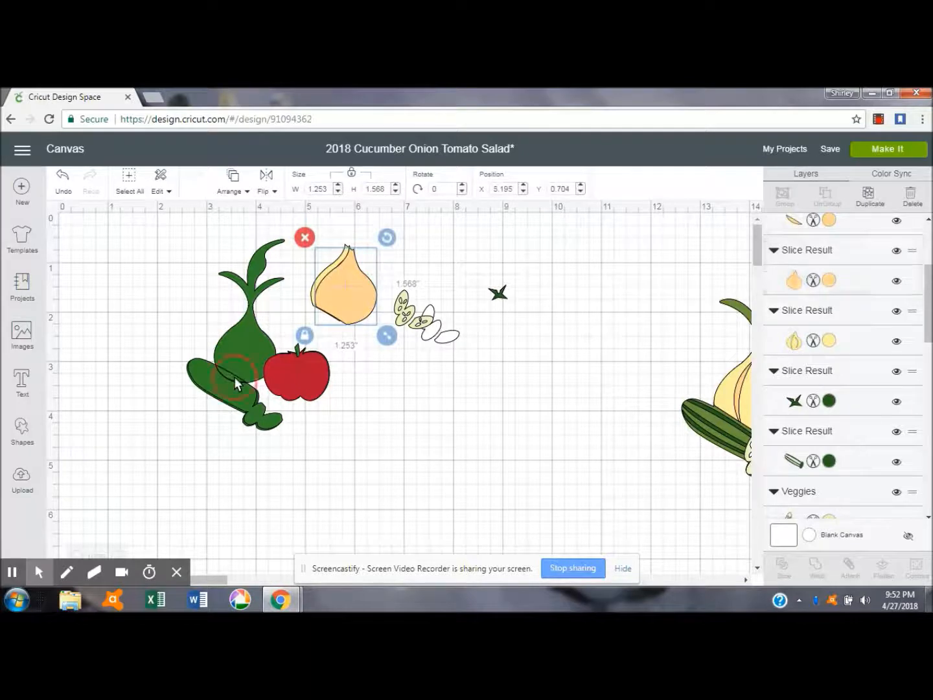
click(209, 358)
drag(235, 388, 187, 444)
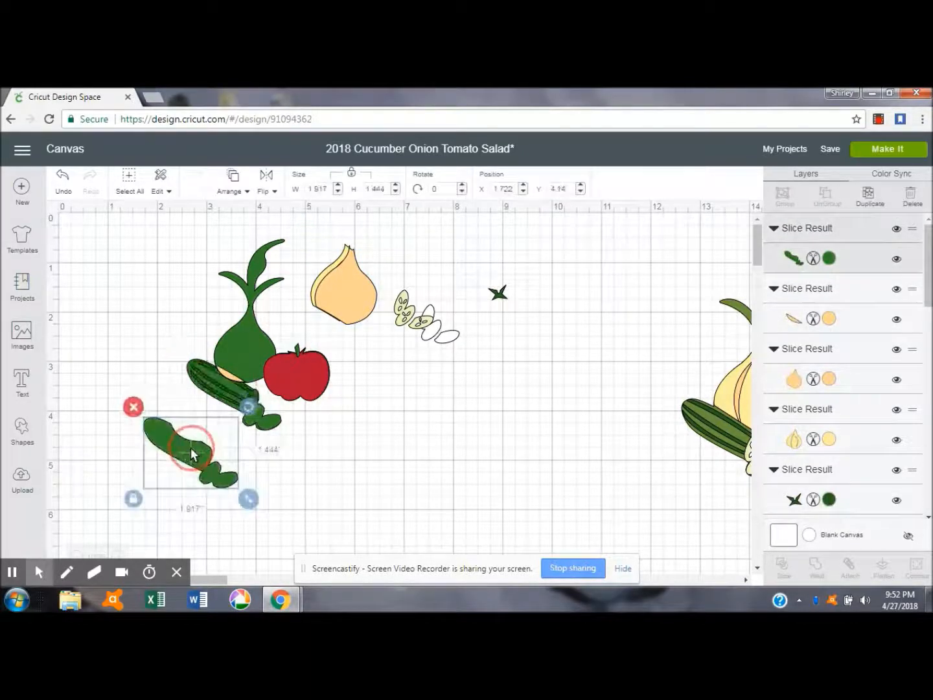
click(133, 406)
click(231, 383)
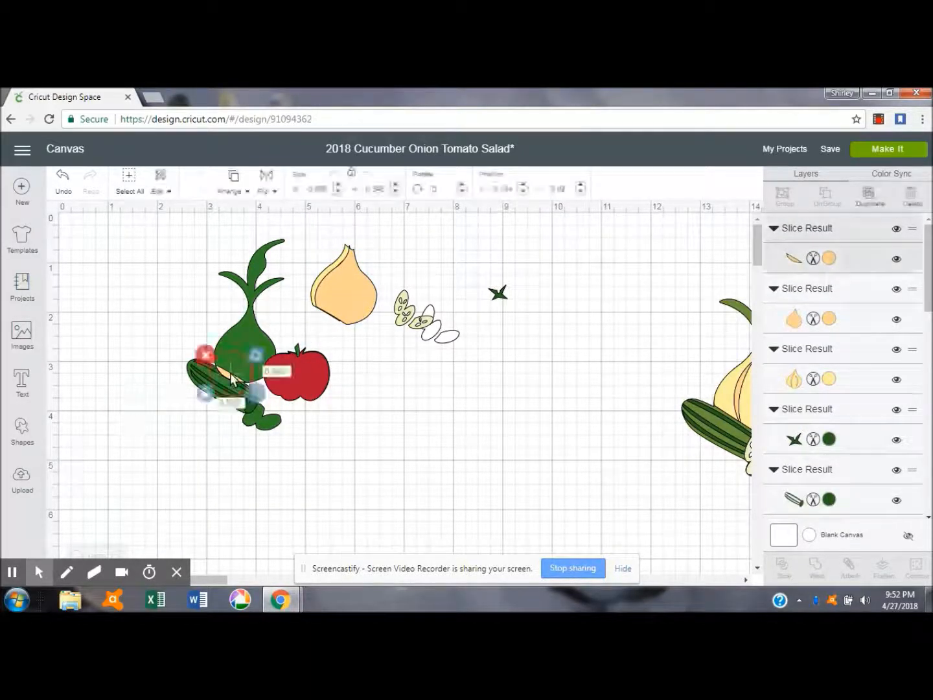
click(204, 354)
- Place the sliced orange onion on the welded base and stack the yellow onion over it, moved to the front
drag(374, 303, 264, 350)
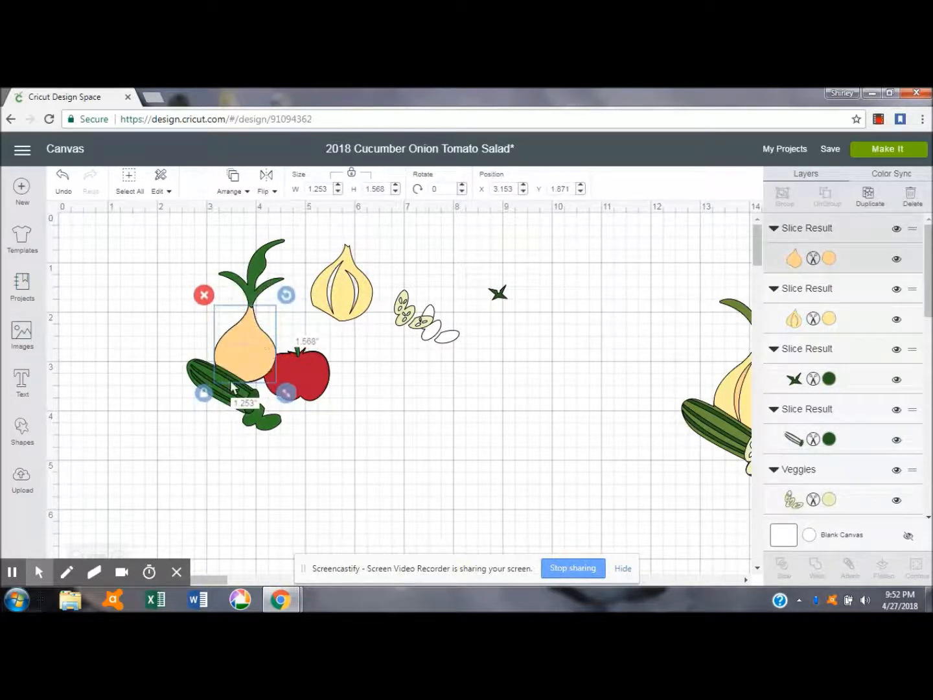
drag(353, 307, 259, 352)
click(227, 188)
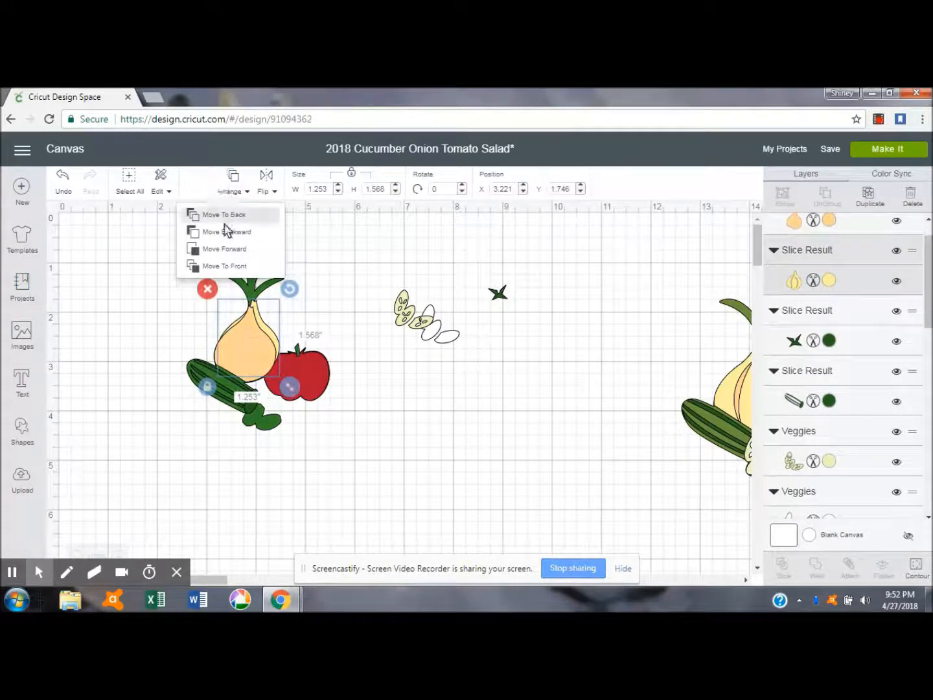
click(228, 267)
drag(248, 371, 244, 373)
- Place the pale green cucumber slice layer over the cucumber's cut end and move the dark stripes backward
drag(410, 317, 250, 416)
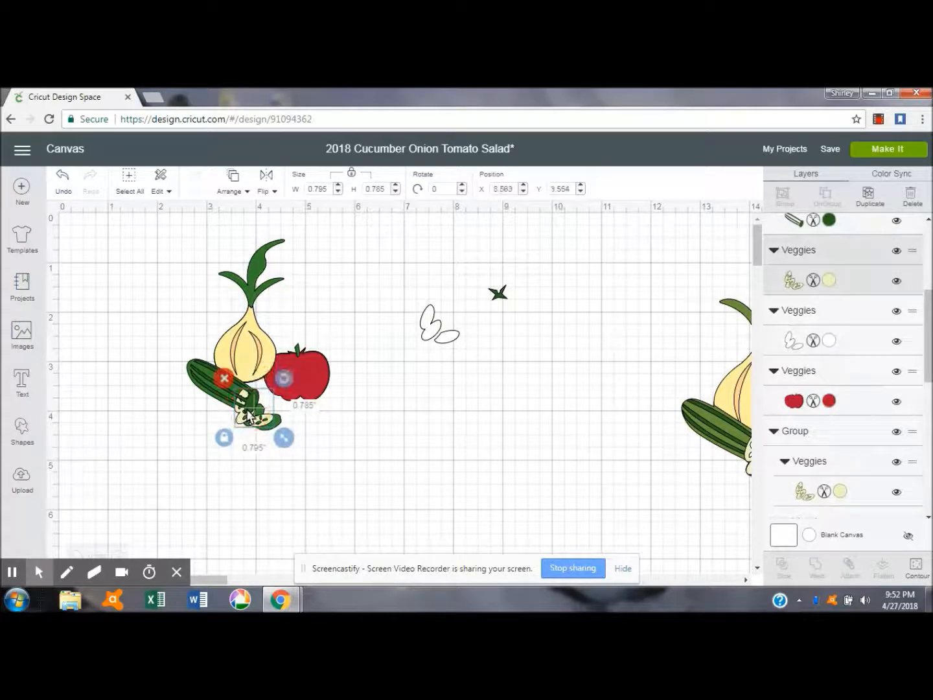
click(241, 397)
click(230, 190)
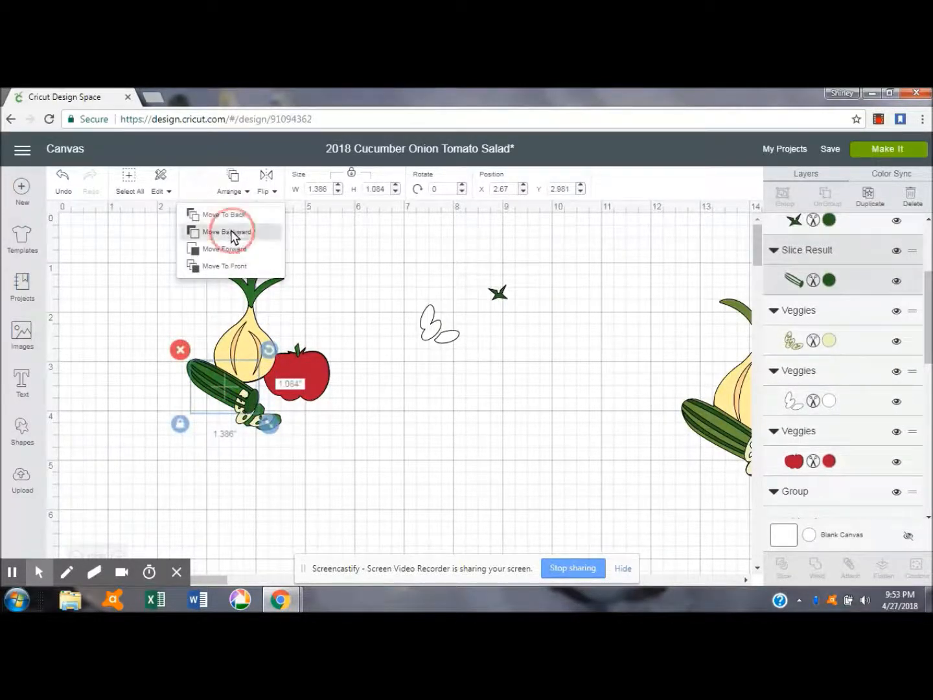
click(231, 231)
- Place the white cucumber slice layer over the pale green slices and move it forward in the stacking order
drag(439, 330, 254, 412)
click(237, 188)
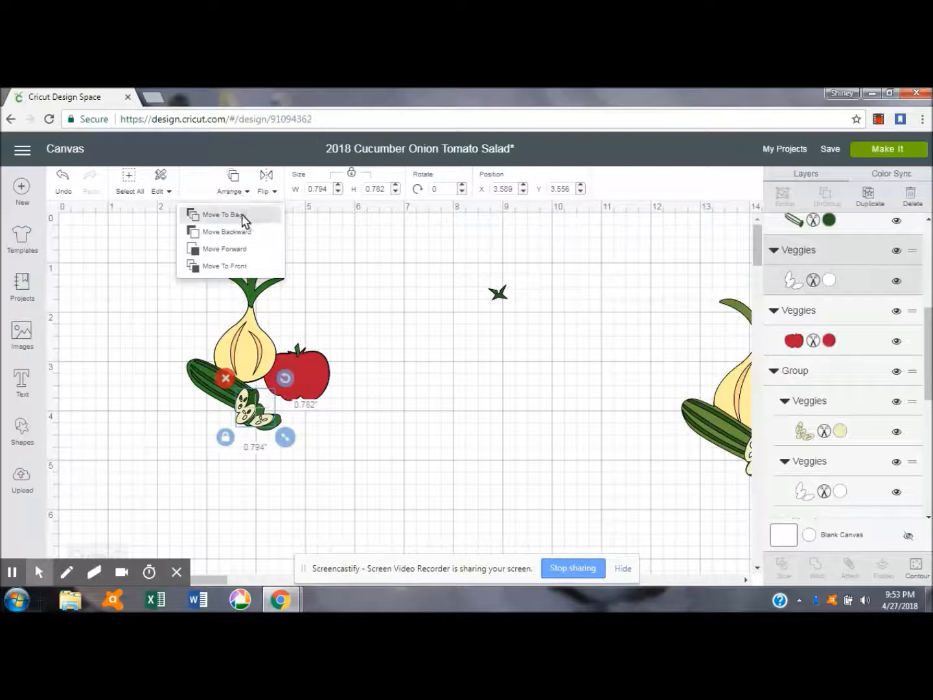
click(243, 248)
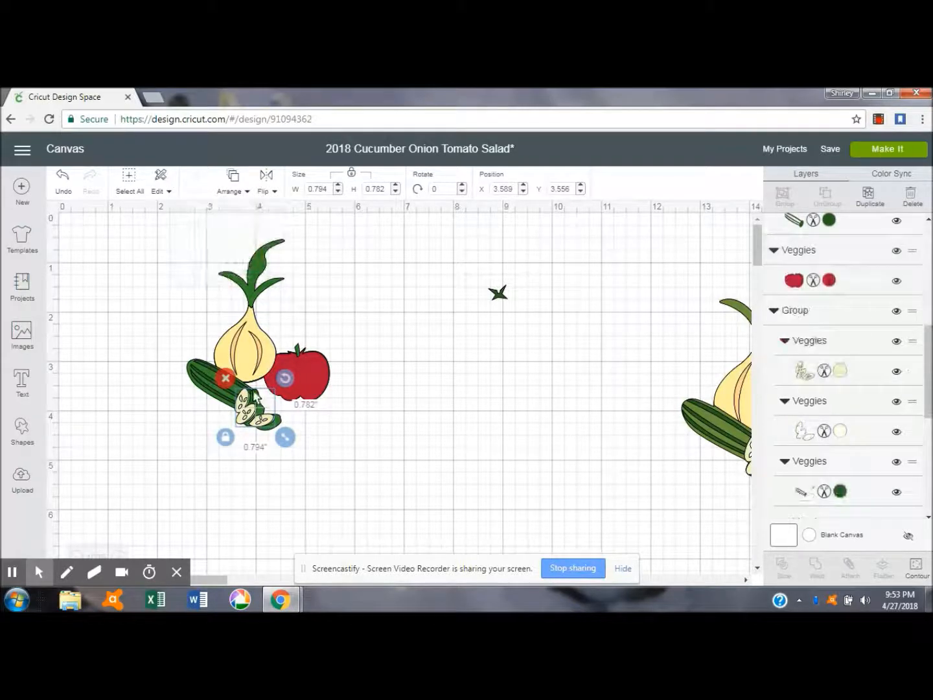
- Align the pale green and white slice layers with the green cucumber slices and nudge the dark stripes into place
drag(245, 410, 255, 417)
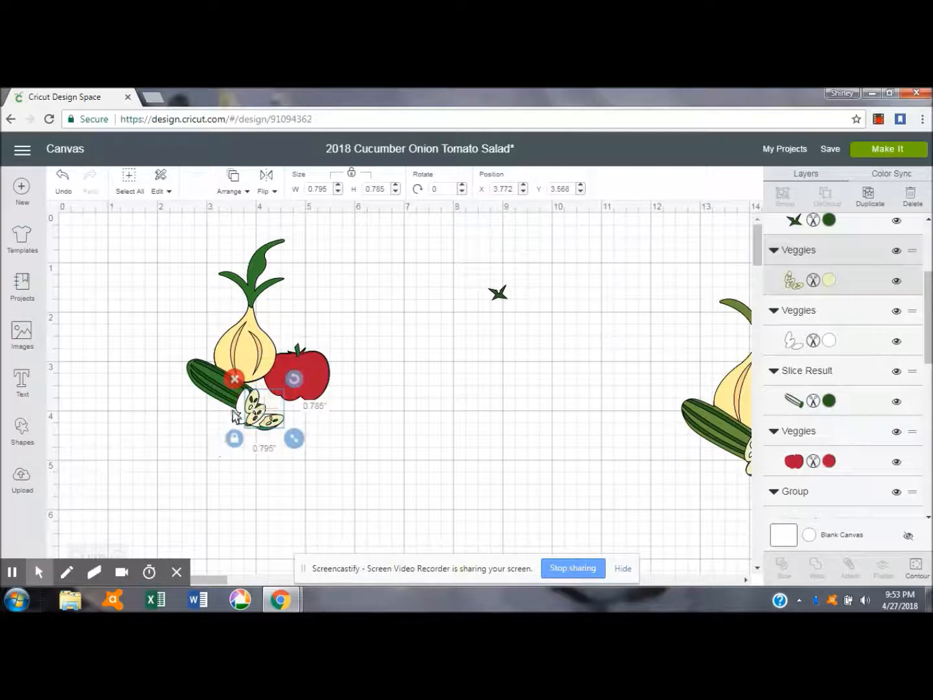
drag(239, 422, 248, 416)
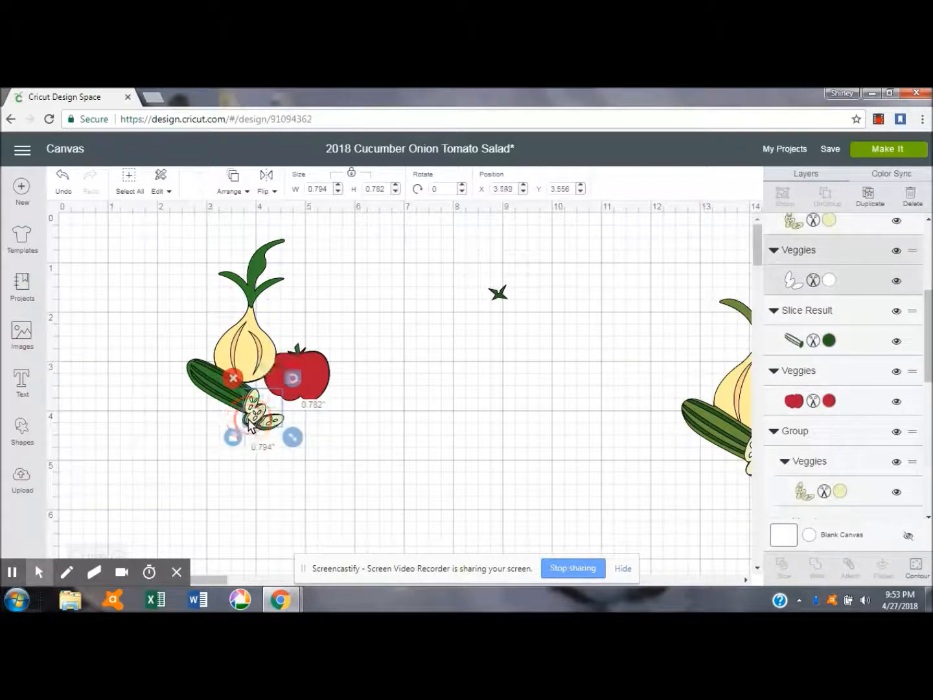
click(251, 404)
drag(242, 397, 237, 403)
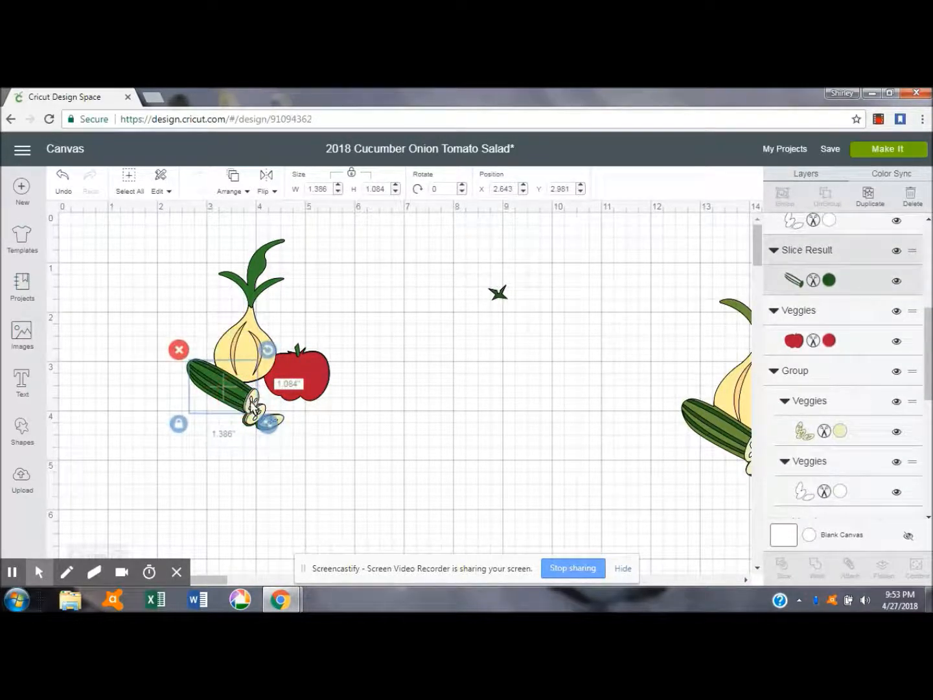
click(252, 408)
- Place the dark green leaf piece on top of the red tomato
click(498, 294)
drag(498, 294, 298, 360)
click(418, 320)
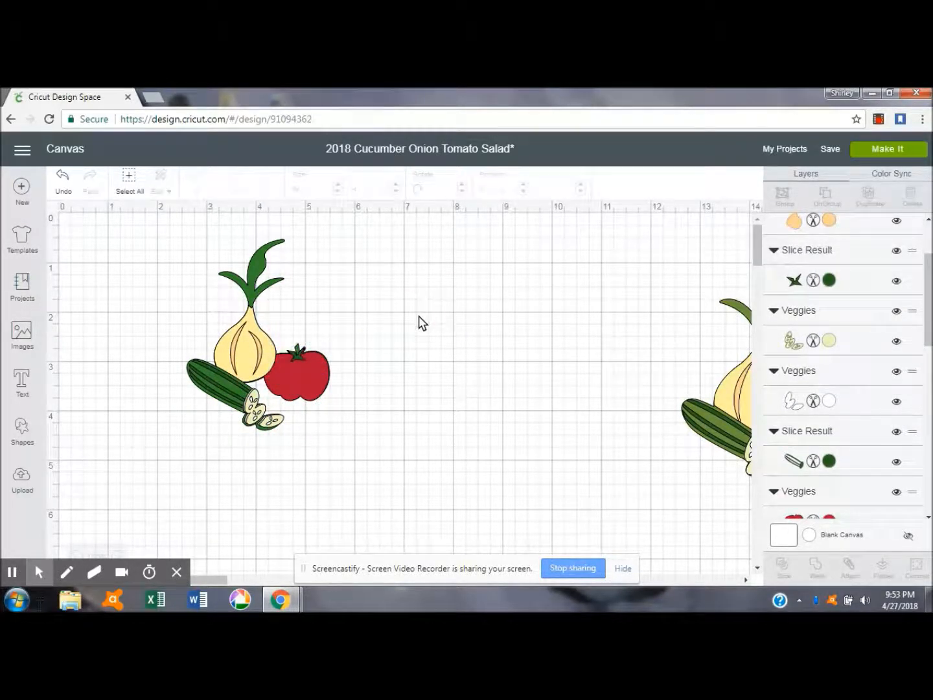
- Fine-tune the dark stripes and white slices on the cucumber, and restack the pale green slice layer over the white one
click(276, 424)
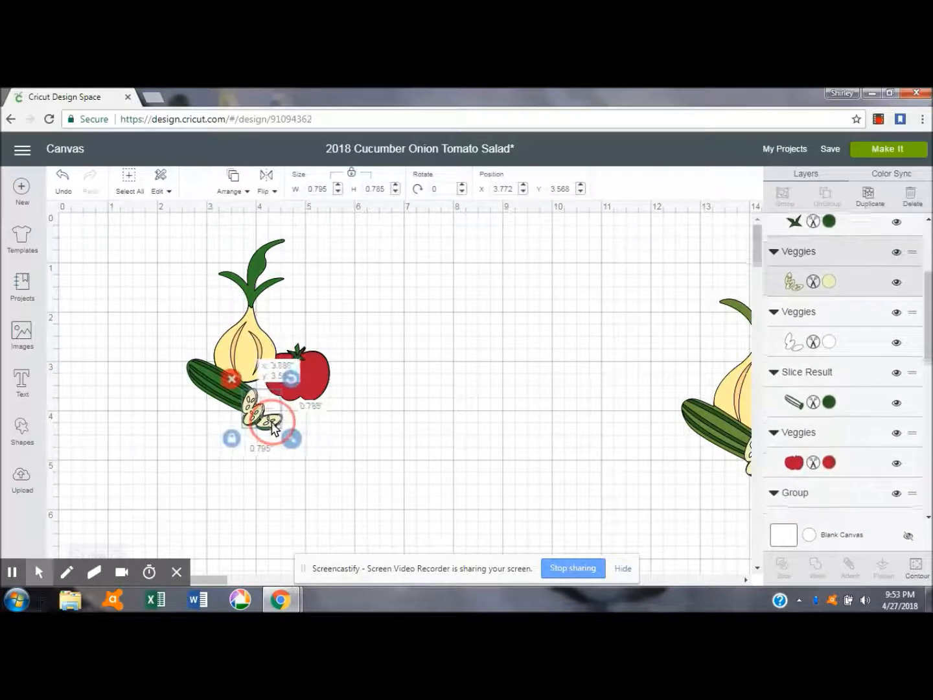
click(216, 390)
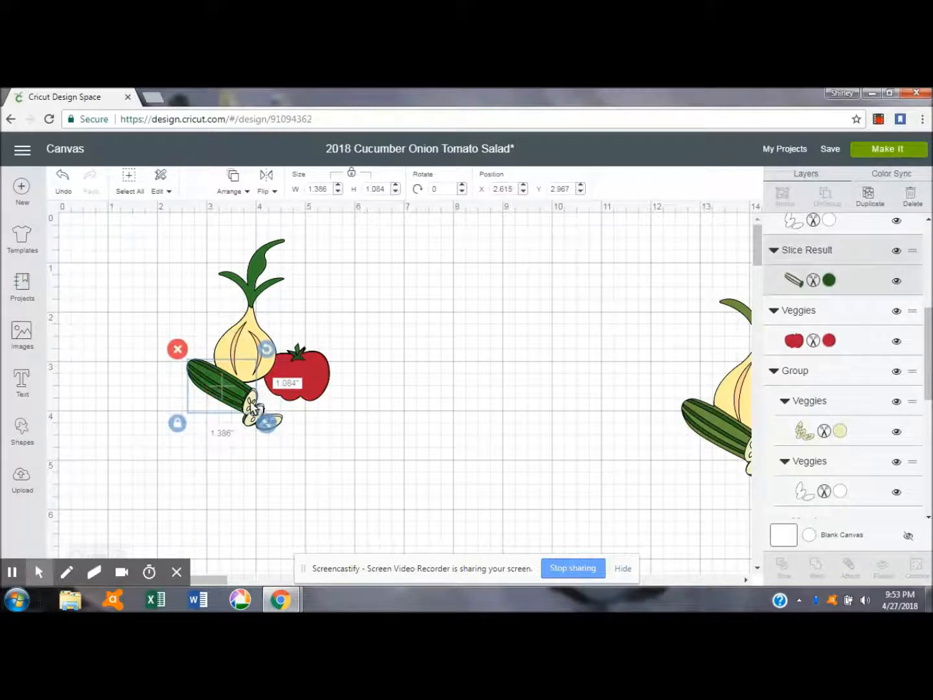
drag(254, 408, 382, 410)
click(254, 420)
drag(254, 417, 255, 418)
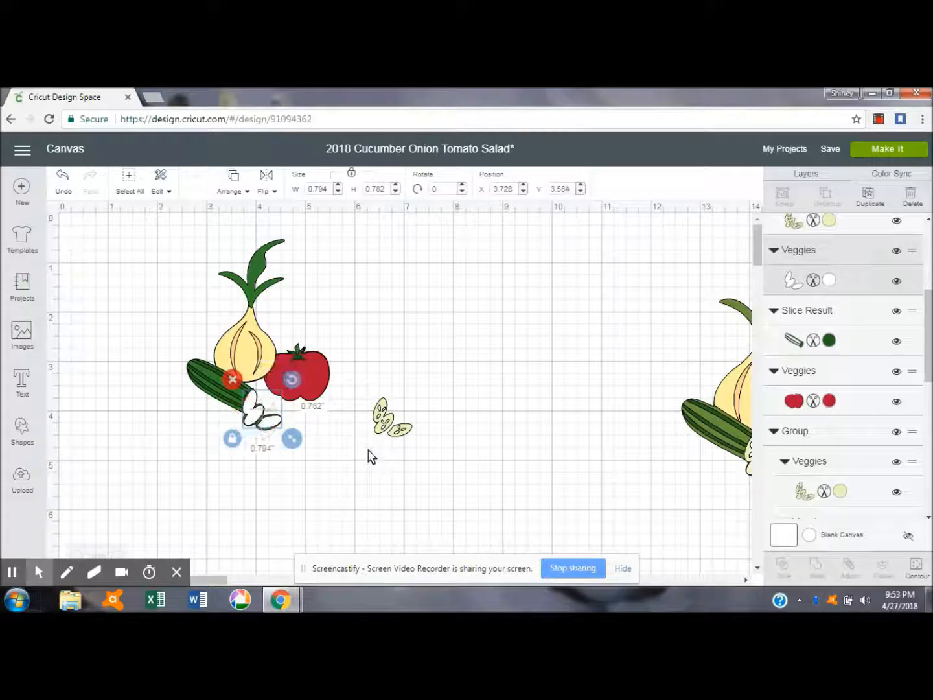
drag(387, 429, 257, 419)
click(404, 374)
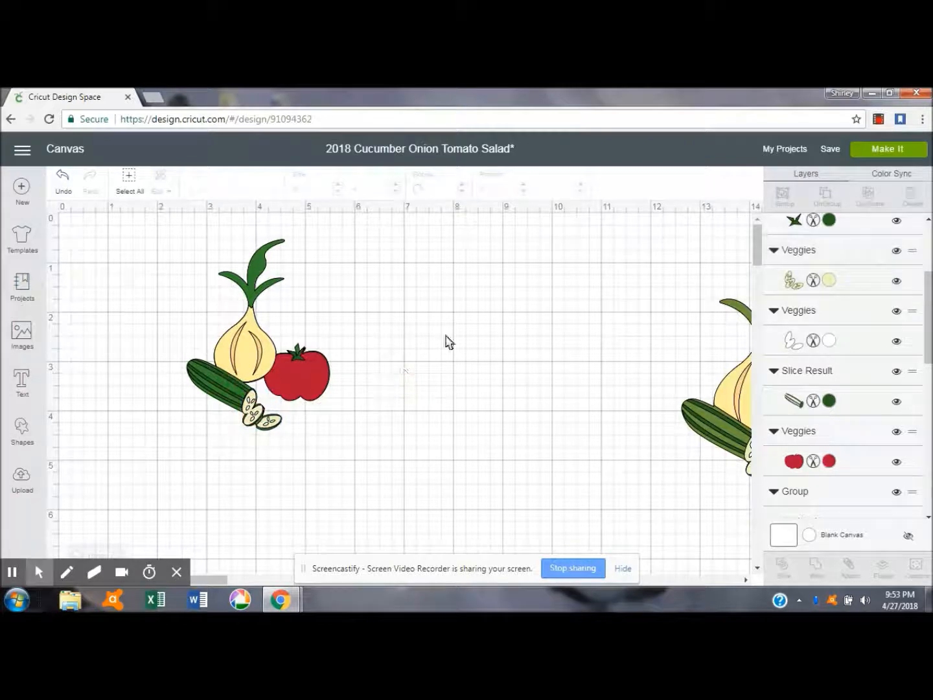
- Group all layers of the rebuilt vegetable design and move the original vegetable group next to it
drag(158, 260, 414, 387)
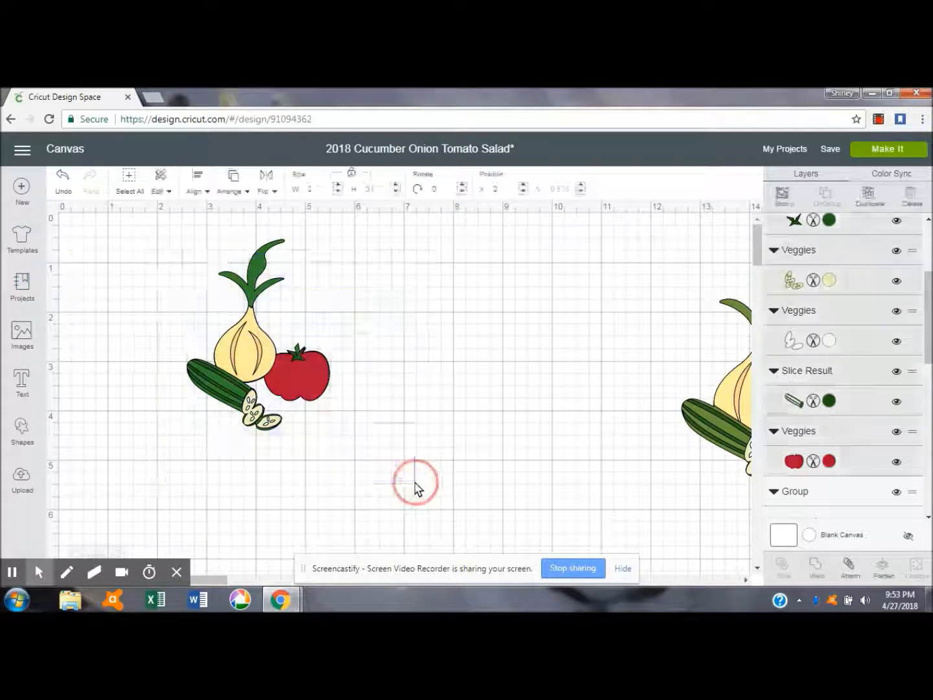
click(783, 194)
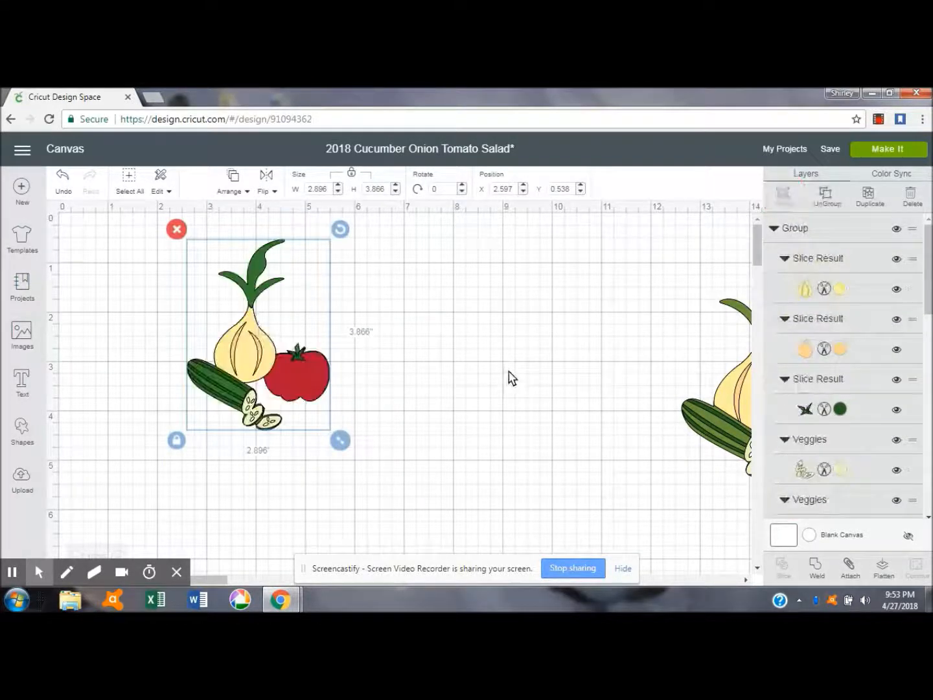
drag(745, 401, 434, 386)
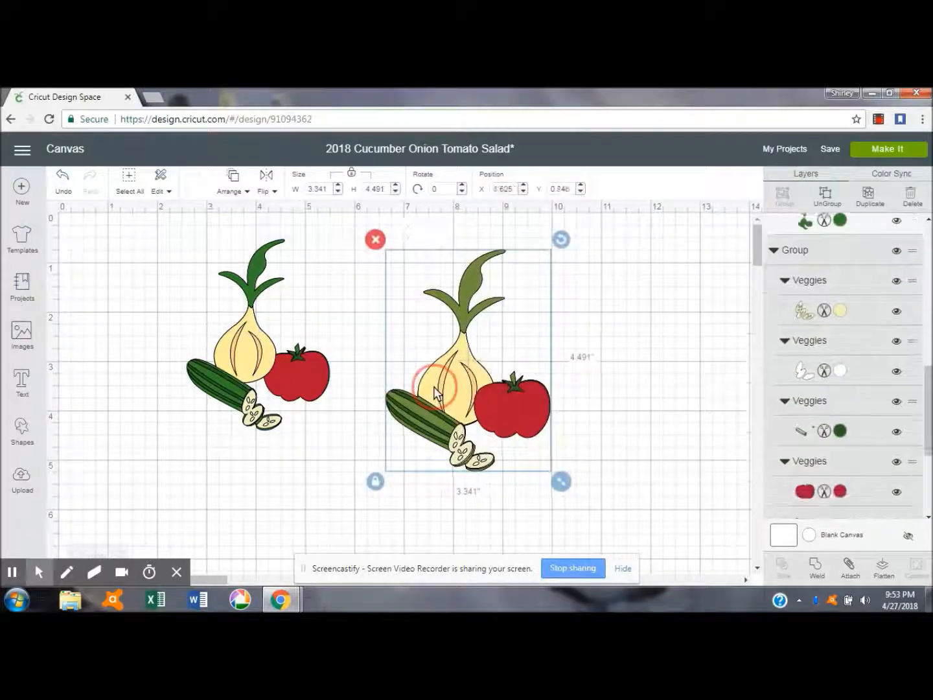